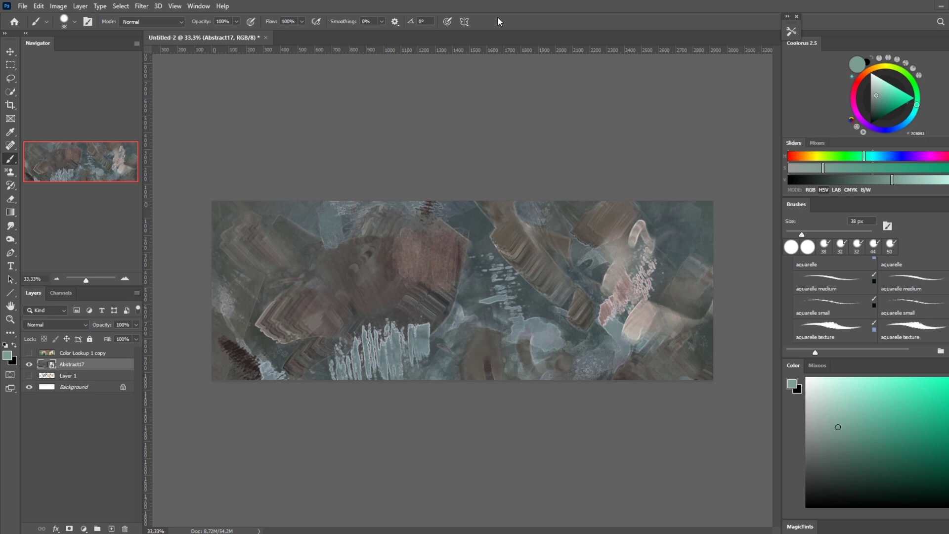
In Brush Settings Transfer, set Flow Jitter Control to Off and Opacity Jitter Control to Pen Pressure
key("F5")
left_click(506, 122)
left_click(516, 129)
left_click(524, 75)
left_click(519, 108)
left_click(564, 36)
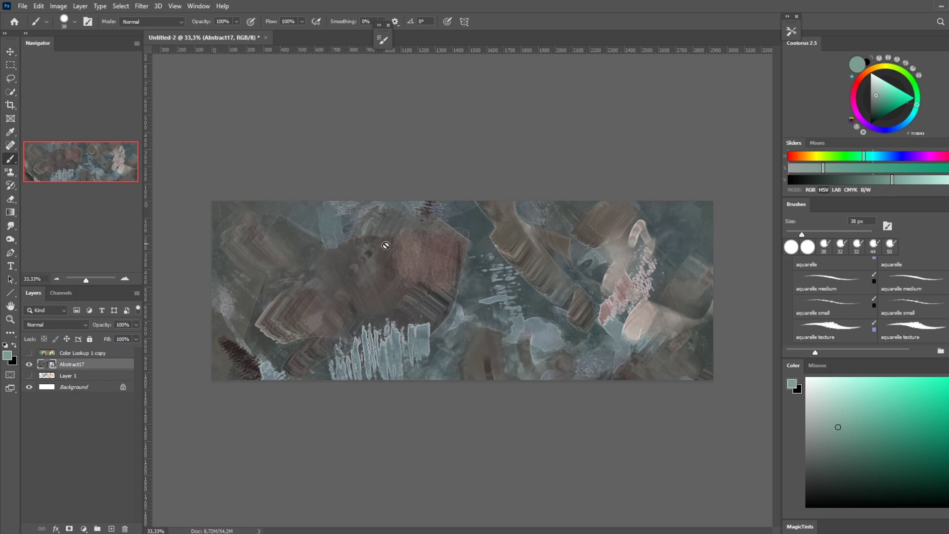
Rasterize the Abstract17 layer and pick a dark green paint colour
right_click(92, 365)
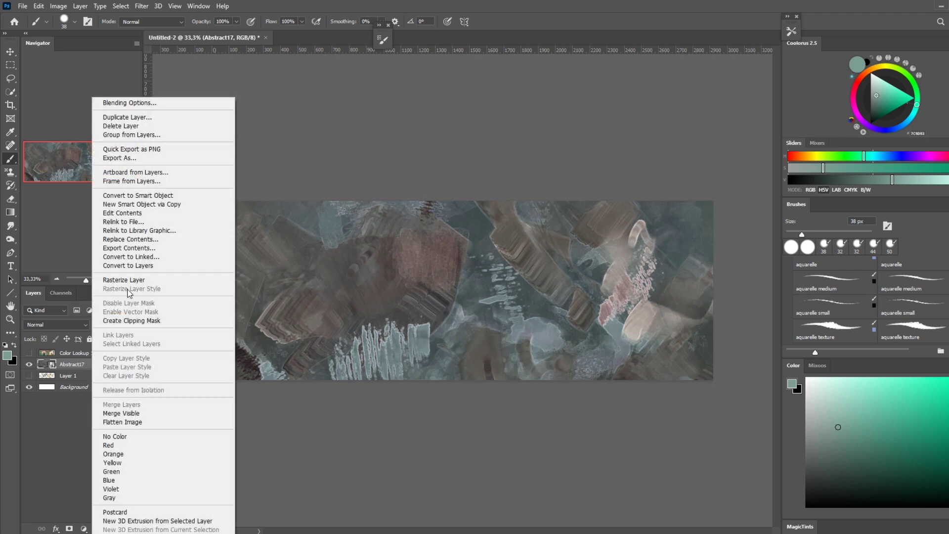
left_click(129, 281)
left_click_drag(899, 105, 877, 119)
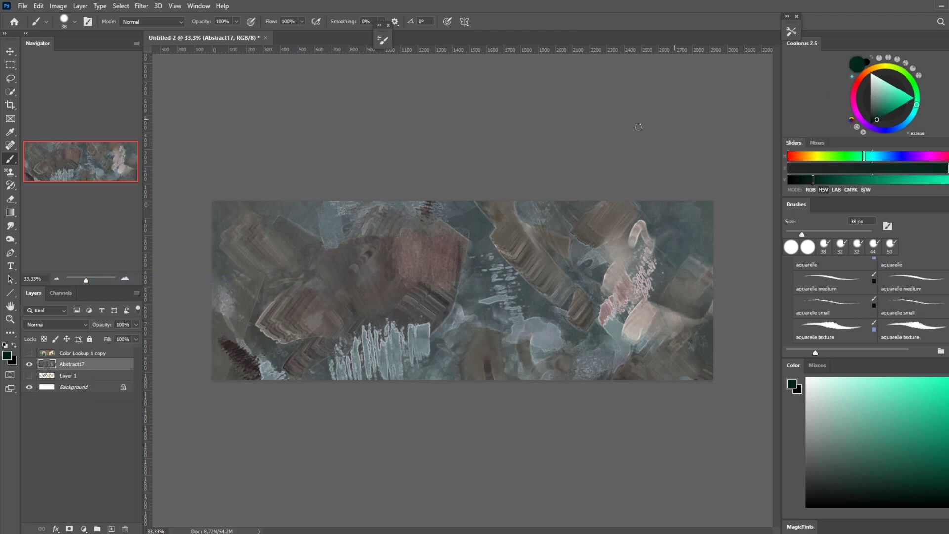
Paint dark green diagonal strokes over the hexagon, then undo them
left_click_drag(368, 220, 297, 296)
mouse_move(381, 213)
left_mouse_down()
mouse_move(303, 289)
mouse_move(299, 309)
left_mouse_up()
mouse_move(375, 230)
left_mouse_down()
mouse_move(309, 297)
mouse_move(368, 235)
mouse_move(306, 289)
left_mouse_up()
mouse_move(336, 254)
left_mouse_down()
mouse_move(367, 217)
mouse_move(298, 284)
left_mouse_up()
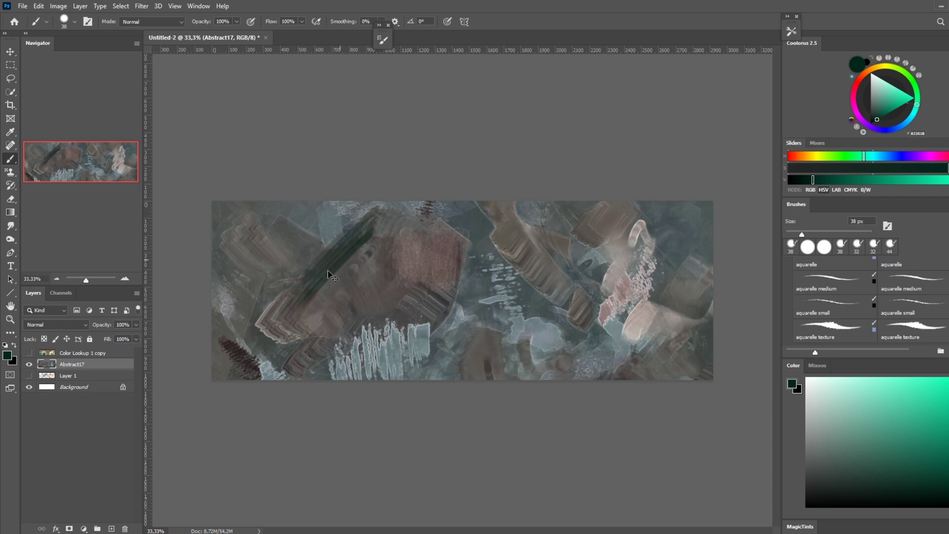
key("ctrl+z")
key("ctrl+z")
key("ctrl+z")
key("ctrl+z")
key("ctrl+z")
key("ctrl+z")
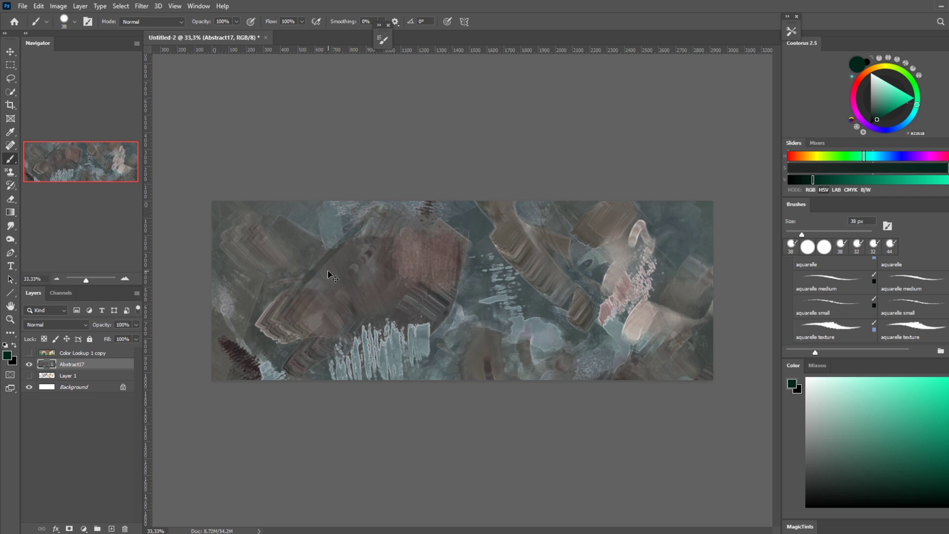
key("ctrl+z")
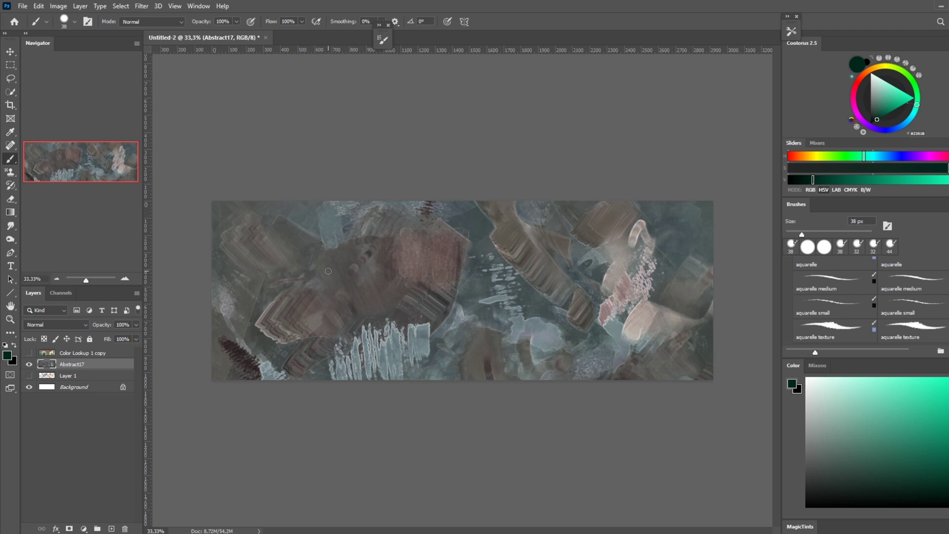
Choose a brighter green, turn Opacity Jitter Control off, paint a trial green patch, then undo it
left_click(891, 111)
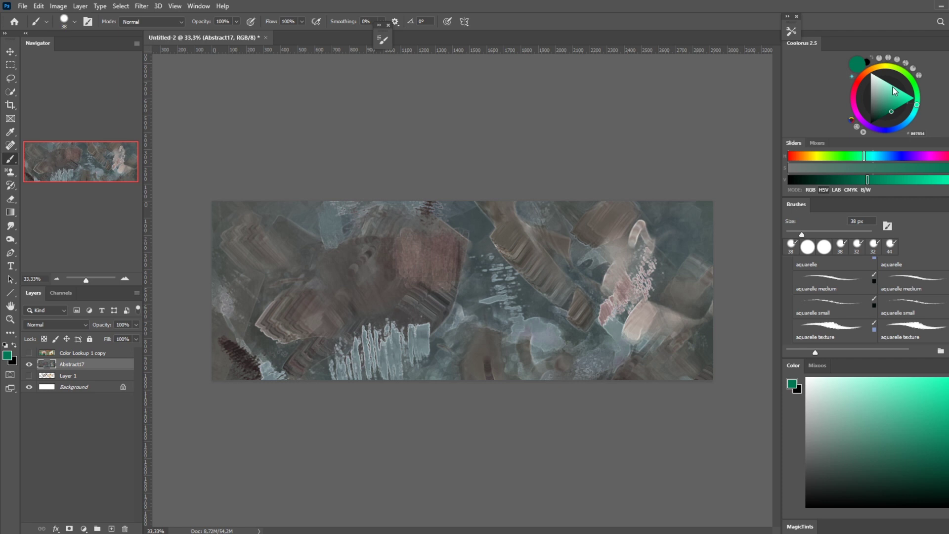
key("F5")
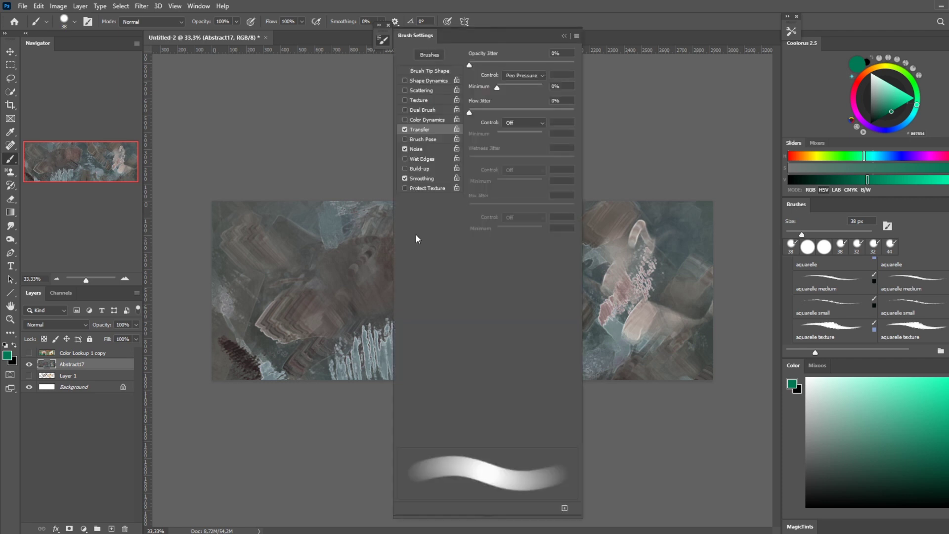
left_click(524, 75)
left_click(527, 82)
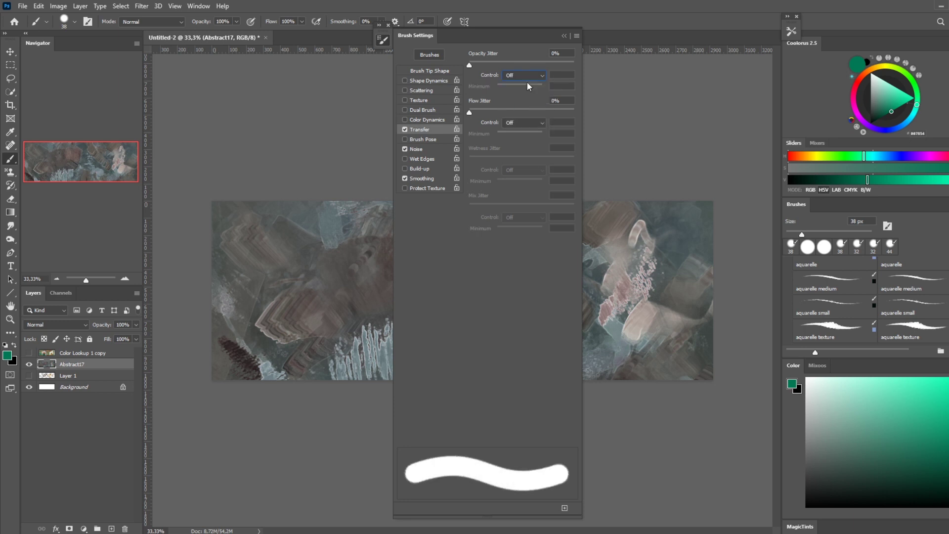
left_click(525, 123)
left_click(525, 139)
left_click(564, 37)
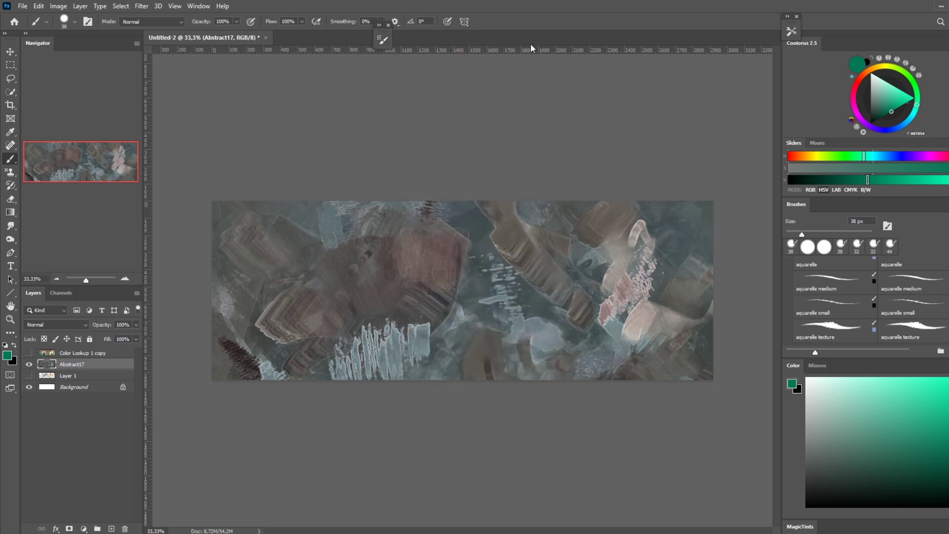
mouse_move(358, 242)
left_mouse_down()
mouse_move(380, 250)
mouse_move(363, 251)
mouse_move(355, 236)
mouse_move(353, 256)
mouse_move(372, 260)
mouse_move(358, 265)
mouse_move(381, 236)
left_mouse_up()
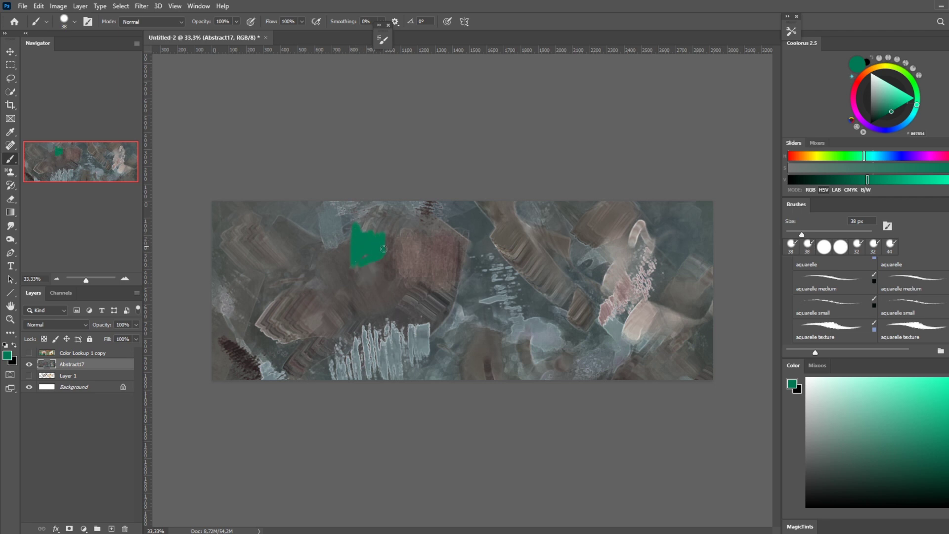
key("ctrl+z")
At 27% flow and 74 px brush size, test a green patch, undo it, and restore flow to 100%
left_click(301, 21)
left_click(392, 102)
right_click(346, 265, "alt")
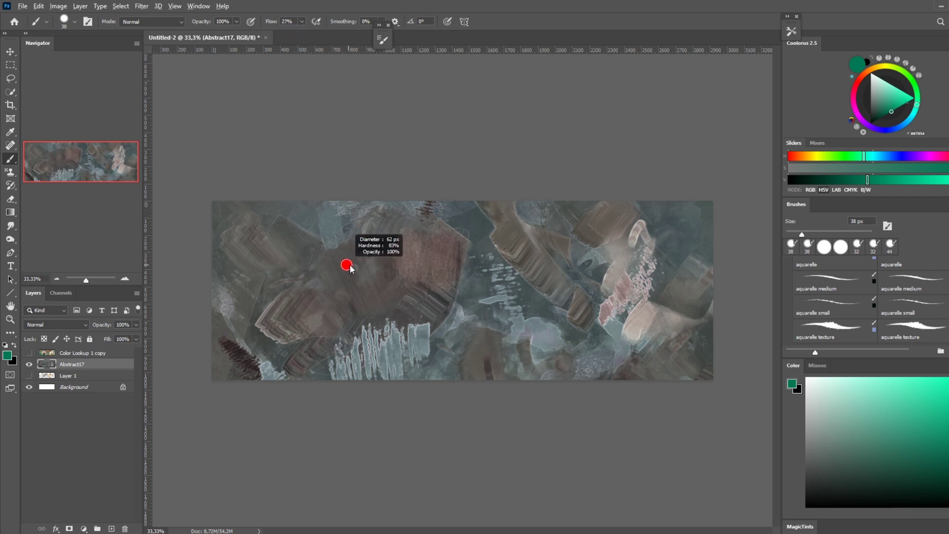
mouse_move(343, 248)
left_mouse_down()
mouse_move(340, 277)
mouse_move(362, 240)
mouse_move(355, 273)
mouse_move(362, 267)
mouse_move(365, 237)
mouse_move(346, 248)
mouse_move(340, 273)
mouse_move(334, 257)
mouse_move(365, 257)
left_mouse_up()
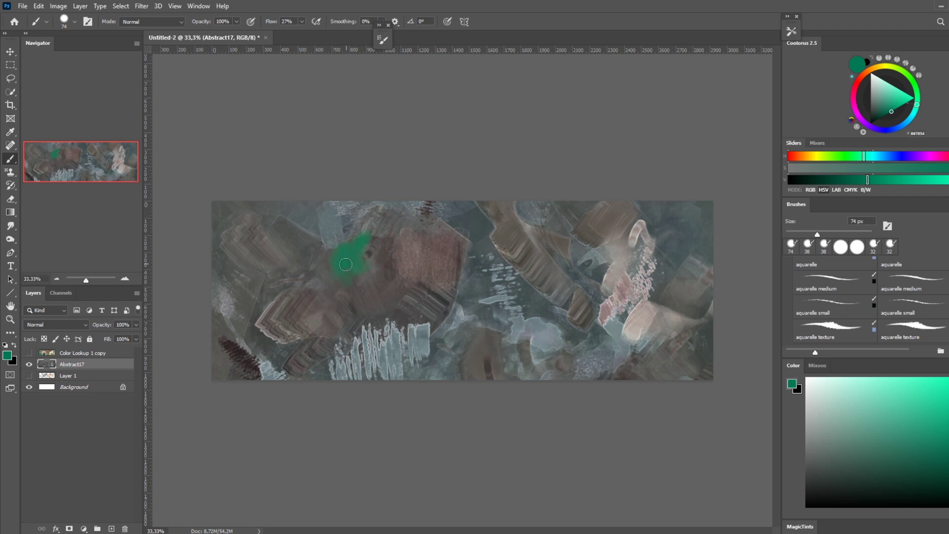
mouse_move(347, 257)
left_mouse_down()
mouse_move(329, 274)
mouse_move(319, 270)
left_mouse_up()
key("ctrl+z")
left_click(306, 21)
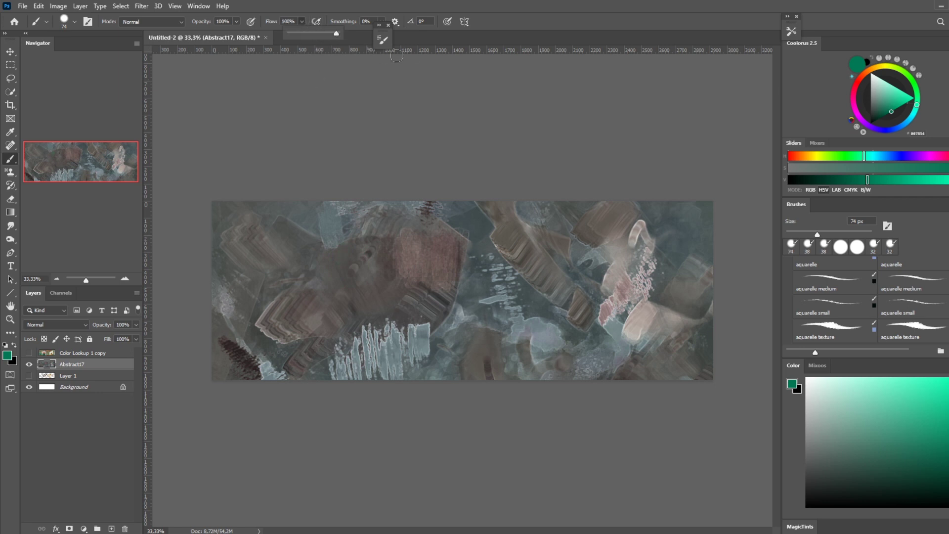
left_click(439, 94)
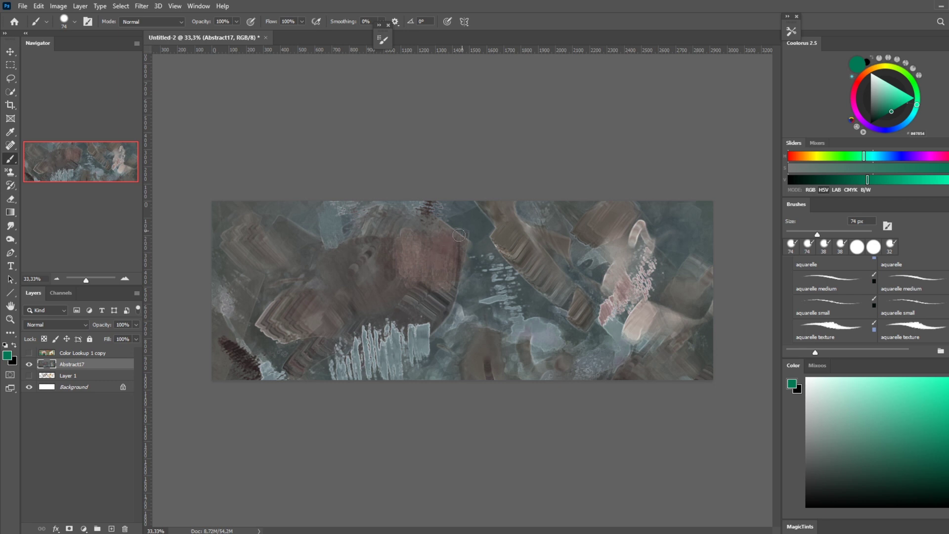
Keep Flow Jitter Control off and set Opacity Jitter Control to Pen Pressure
key("F5")
left_click(524, 122)
left_click(516, 128)
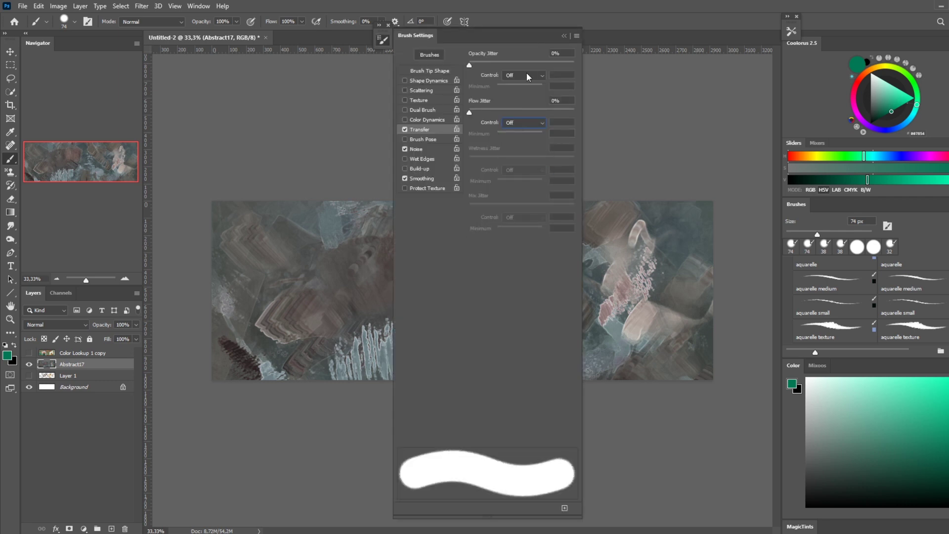
left_click(528, 76)
left_click(528, 112)
left_click(564, 36)
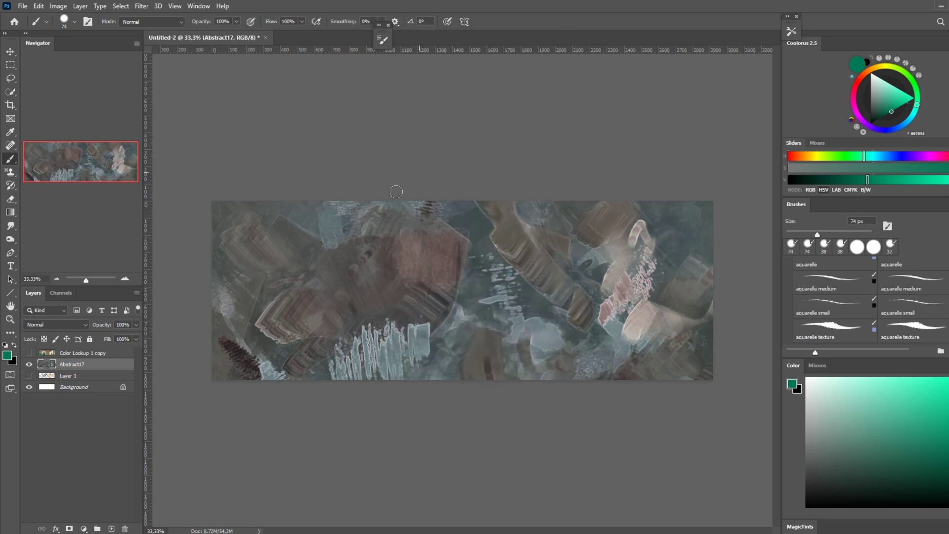
Paint sampled dark brownish-red and grey-blue strokes around the lower-left hexagon
left_click(237, 343, "alt")
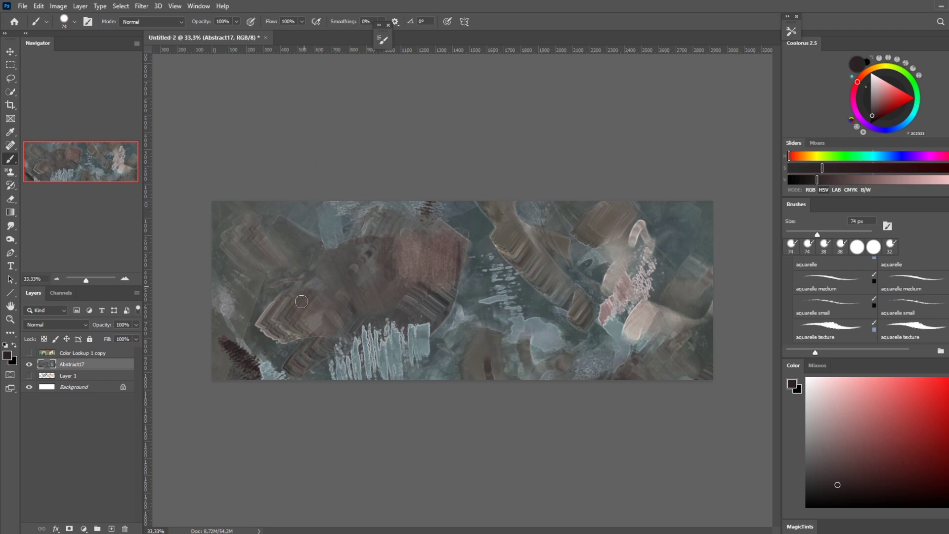
mouse_move(302, 302)
left_mouse_down()
mouse_move(307, 277)
mouse_move(336, 308)
mouse_move(313, 323)
mouse_move(328, 322)
mouse_move(319, 335)
mouse_move(307, 321)
mouse_move(280, 331)
mouse_move(283, 341)
mouse_move(309, 317)
mouse_move(317, 327)
mouse_move(336, 320)
mouse_move(337, 331)
mouse_move(325, 310)
mouse_move(276, 305)
mouse_move(307, 284)
mouse_move(341, 326)
left_mouse_up()
left_click(416, 336, "alt")
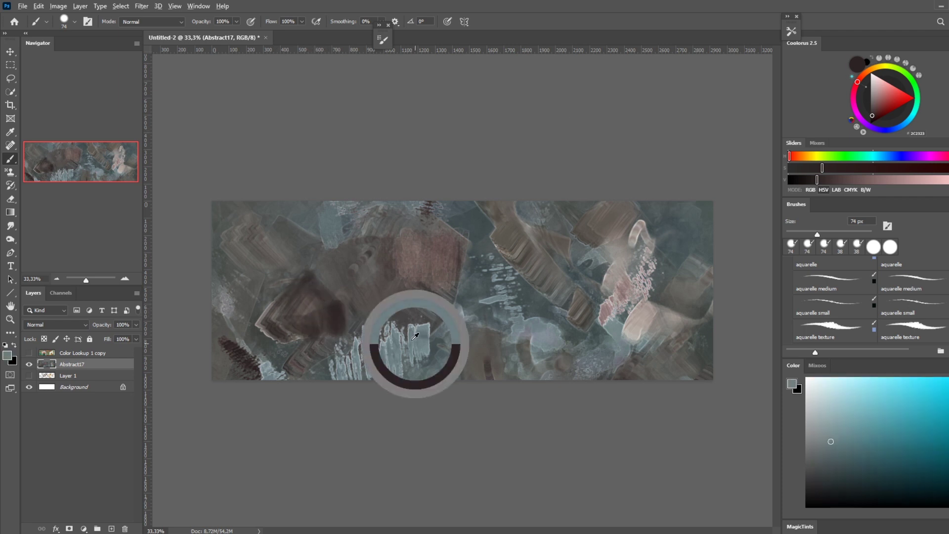
mouse_move(316, 277)
left_mouse_down()
mouse_move(329, 289)
mouse_move(341, 262)
mouse_move(351, 302)
left_mouse_up()
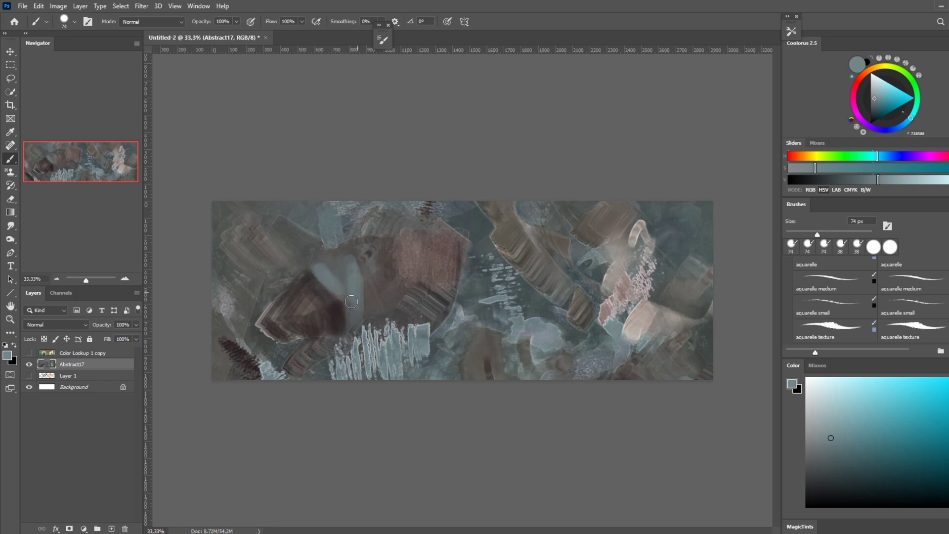
mouse_move(299, 263)
left_mouse_down()
mouse_move(271, 295)
mouse_move(257, 287)
mouse_move(252, 316)
left_mouse_up()
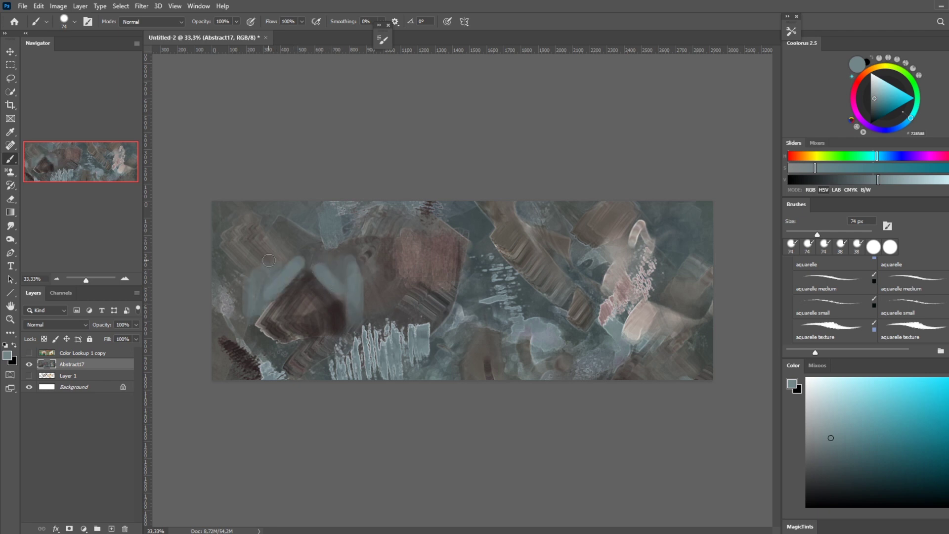
mouse_move(268, 260)
left_mouse_down()
mouse_move(319, 248)
mouse_move(255, 260)
mouse_move(347, 254)
left_mouse_up()
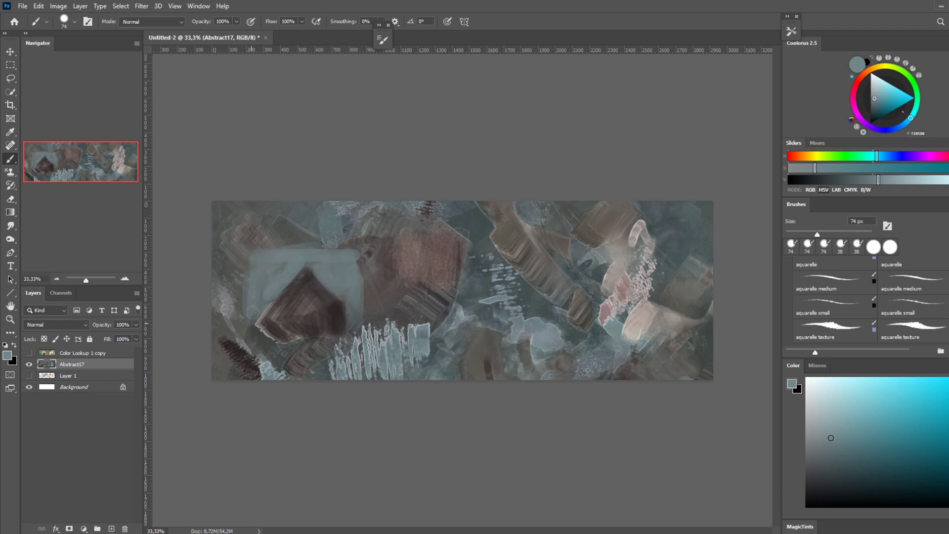
mouse_move(252, 319)
left_mouse_down()
mouse_move(253, 339)
mouse_move(280, 358)
left_mouse_up()
Shrink the brush to 14 px and sample browns, blue-grey, pinkish beige and grey from the canvas
left_click(338, 315, "alt")
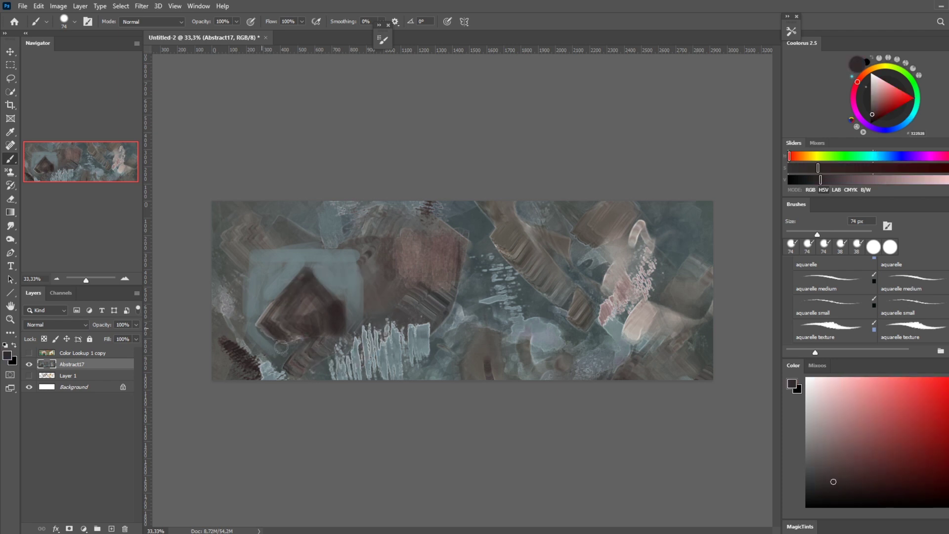
mouse_move(306, 335)
left_mouse_down()
mouse_move(345, 299)
mouse_move(332, 284)
mouse_move(316, 305)
left_mouse_up()
left_click(309, 298, "alt")
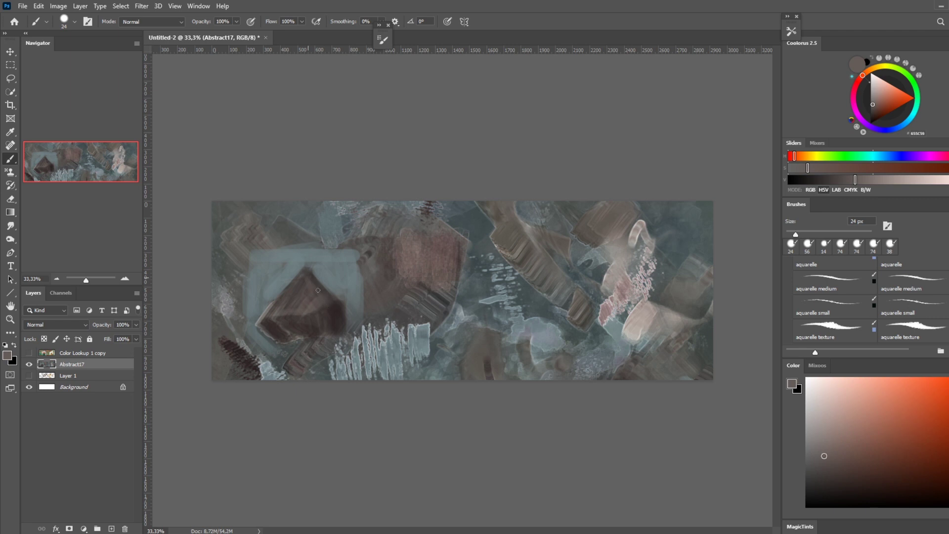
mouse_move(316, 313)
left_mouse_down()
mouse_move(306, 304)
mouse_move(310, 281)
mouse_move(322, 310)
mouse_move(299, 329)
left_mouse_up()
left_click(279, 324, "alt")
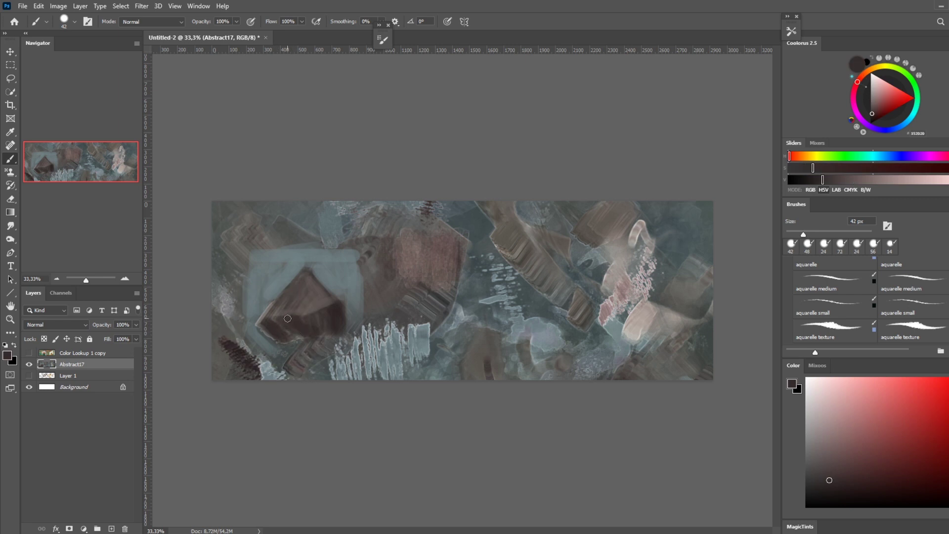
left_click(352, 313, "alt")
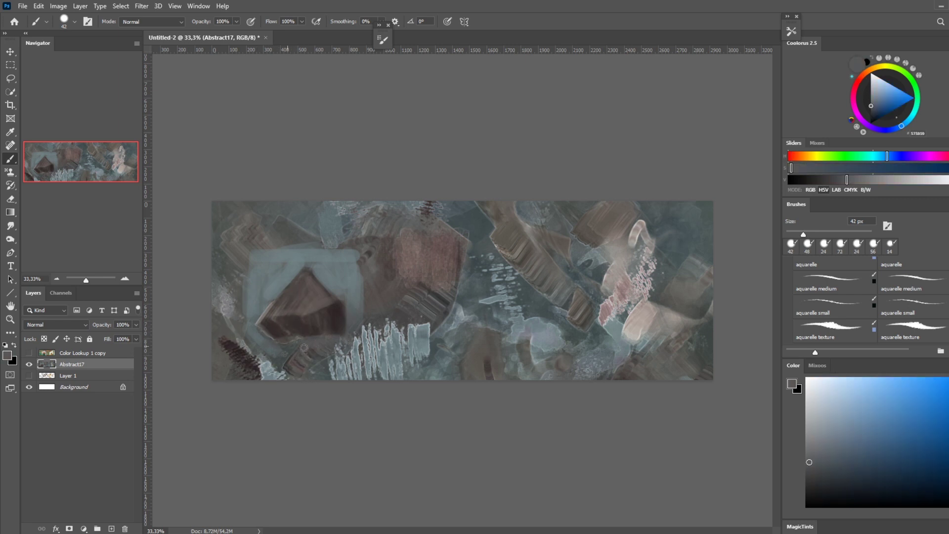
left_click(641, 314, "alt")
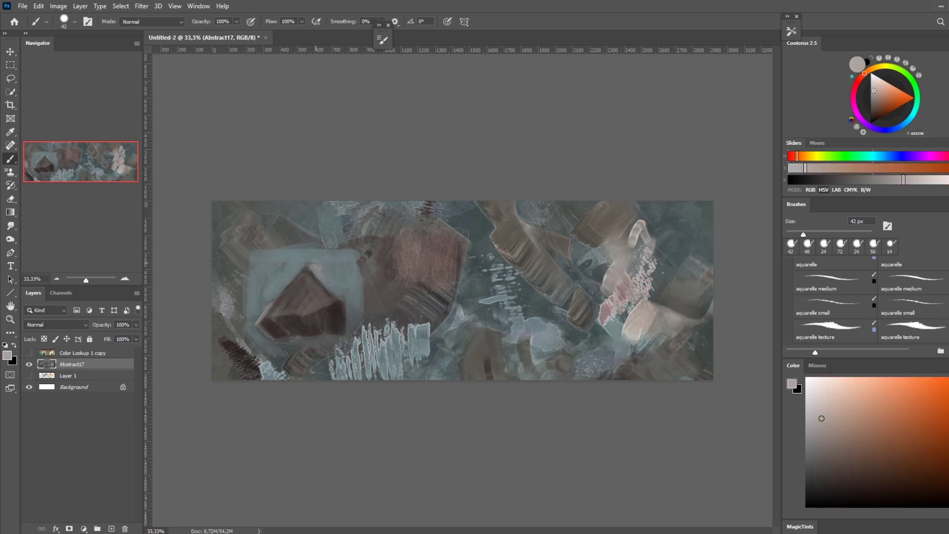
left_click(319, 265, "alt")
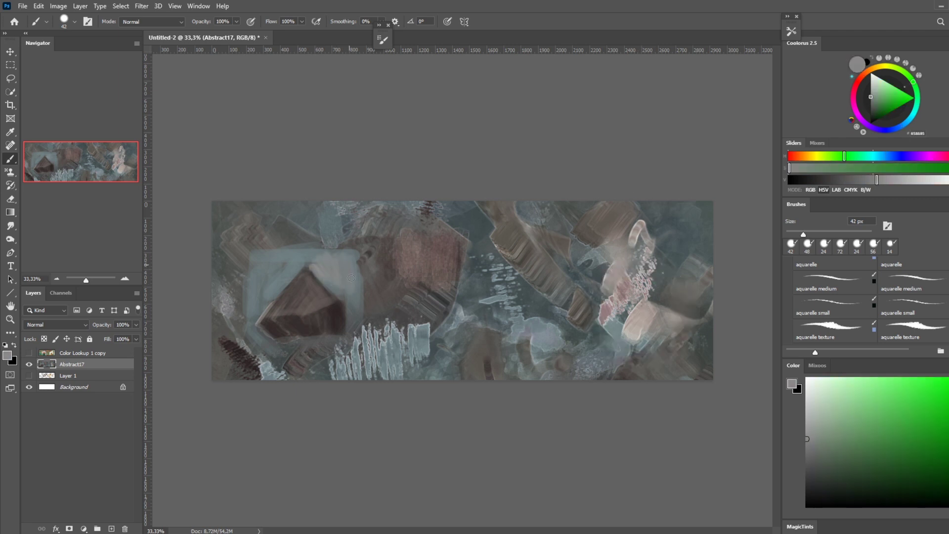
Brighten the pale block's right, left and lower-right edges with light grey and blue-grey strokes
left_click_drag(351, 278, 356, 252)
left_click_drag(281, 287, 273, 263)
left_click_drag(260, 303, 250, 285)
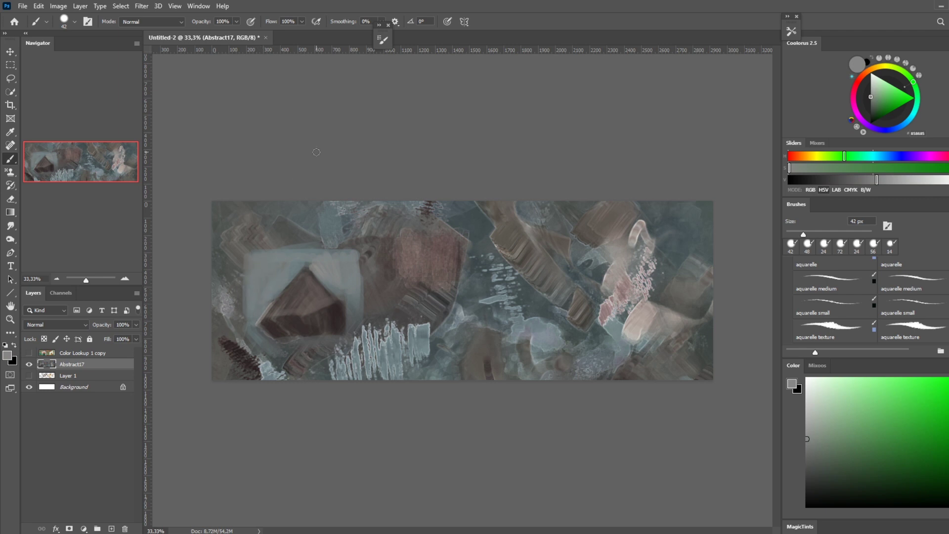
left_click(315, 258, "alt")
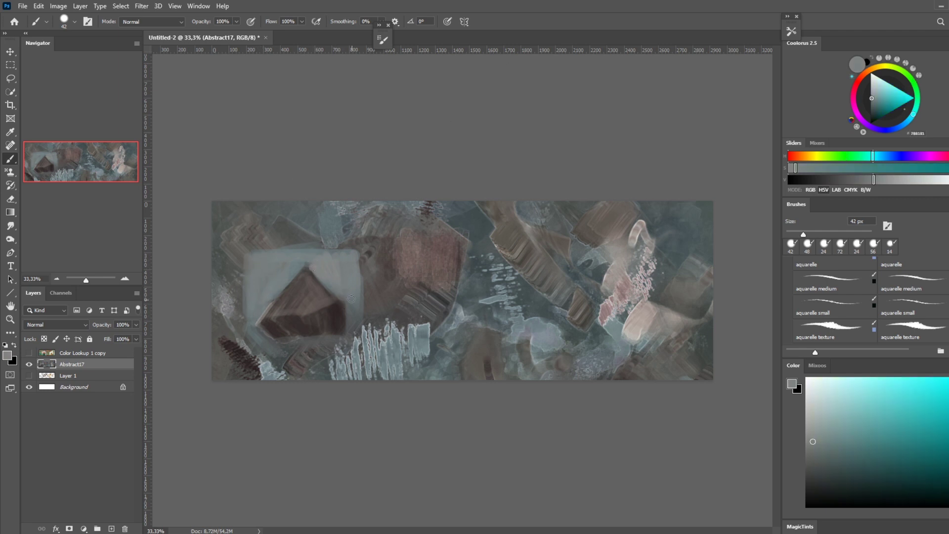
mouse_move(351, 298)
left_mouse_down()
mouse_move(348, 324)
mouse_move(358, 314)
left_mouse_up()
left_click(311, 343, "alt")
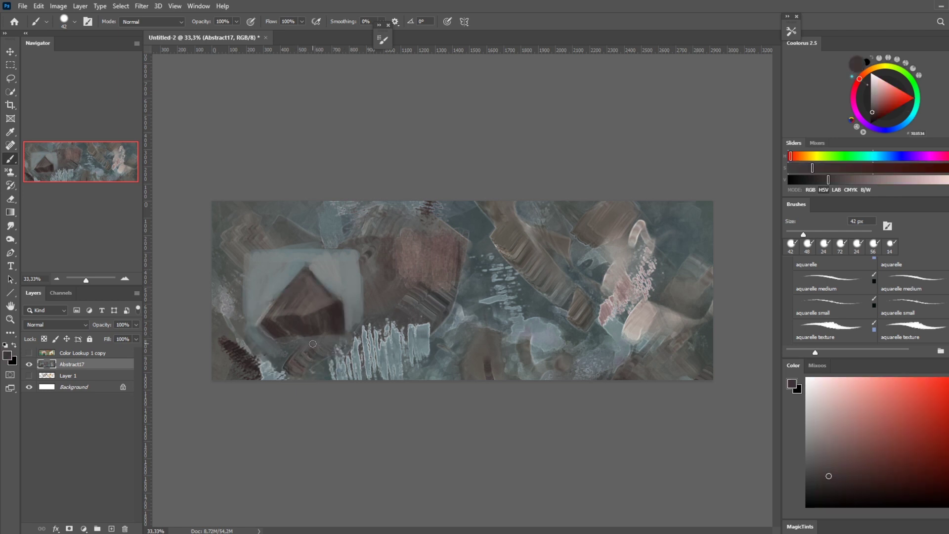
left_click(278, 286, "alt")
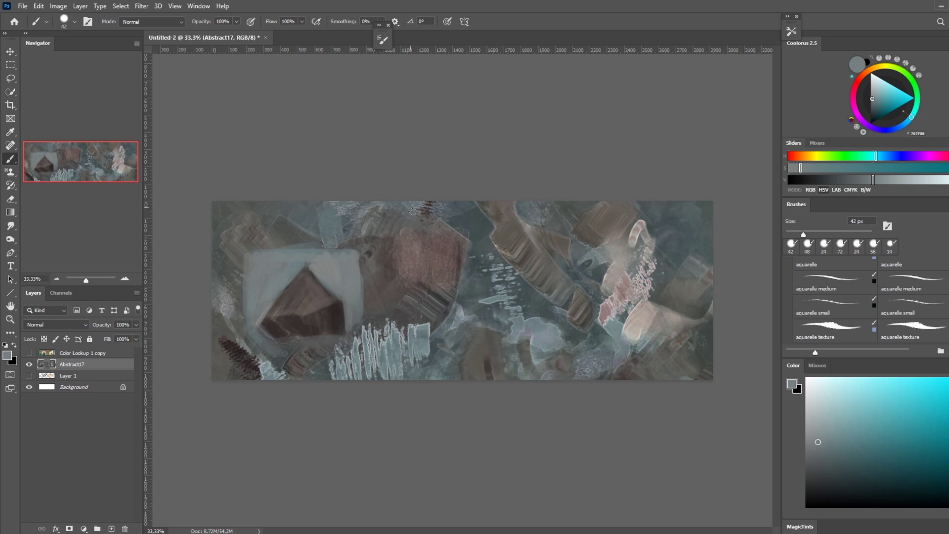
In Transfer, set Opacity Jitter Control to Off and Flow Jitter Control to Pen Pressure
key("F5")
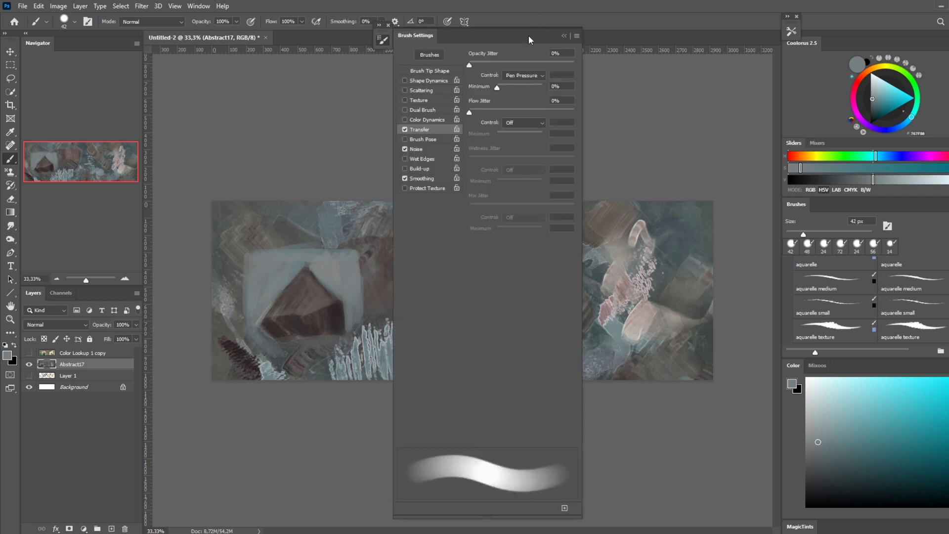
left_click(526, 75)
left_click(526, 83)
left_click(525, 123)
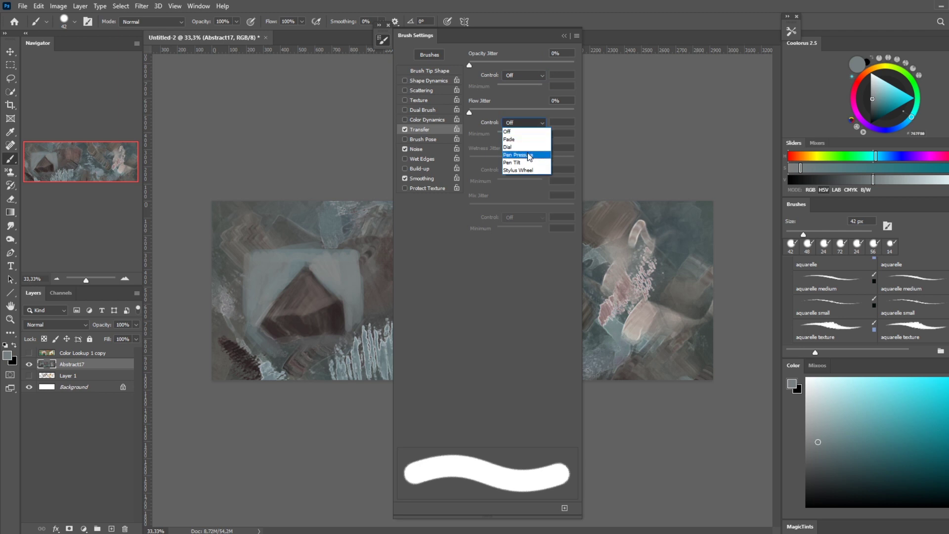
left_click(527, 156)
left_click(564, 35)
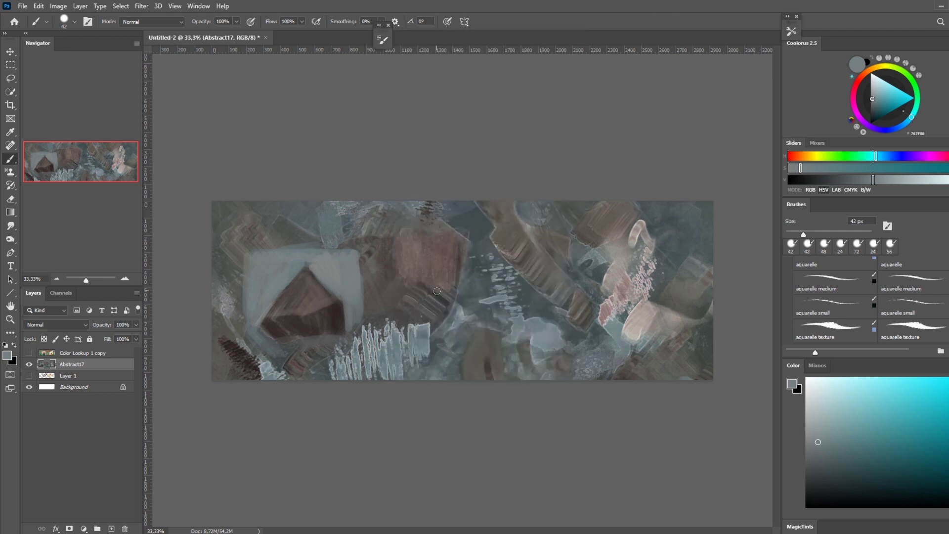
Paint the new hexagon's dark reddish-brown sides at 90 px, then return the brush to 42 px
left_click(341, 309, "alt")
left_click_drag(429, 225, 428, 281)
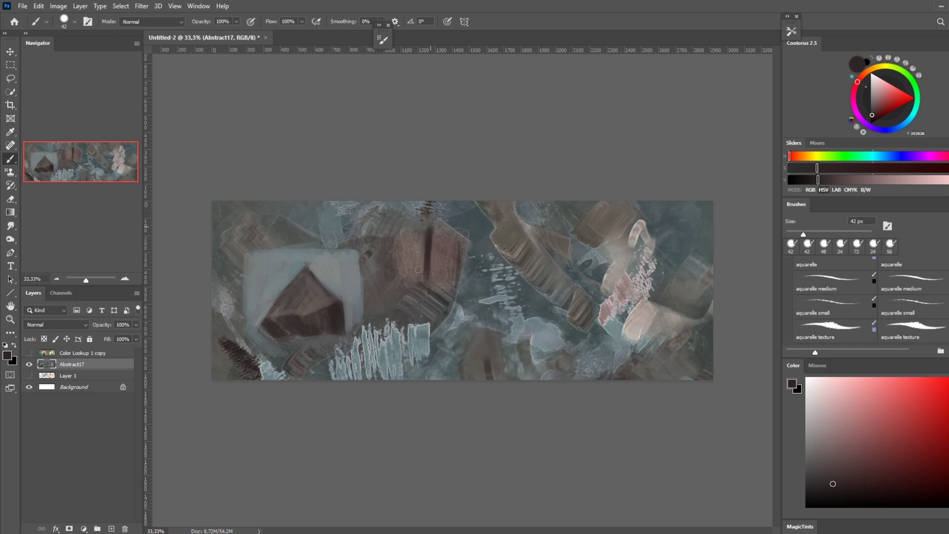
right_click(423, 250, "alt")
mouse_move(421, 223)
left_mouse_down()
mouse_move(419, 280)
mouse_move(454, 304)
mouse_move(416, 281)
left_mouse_up()
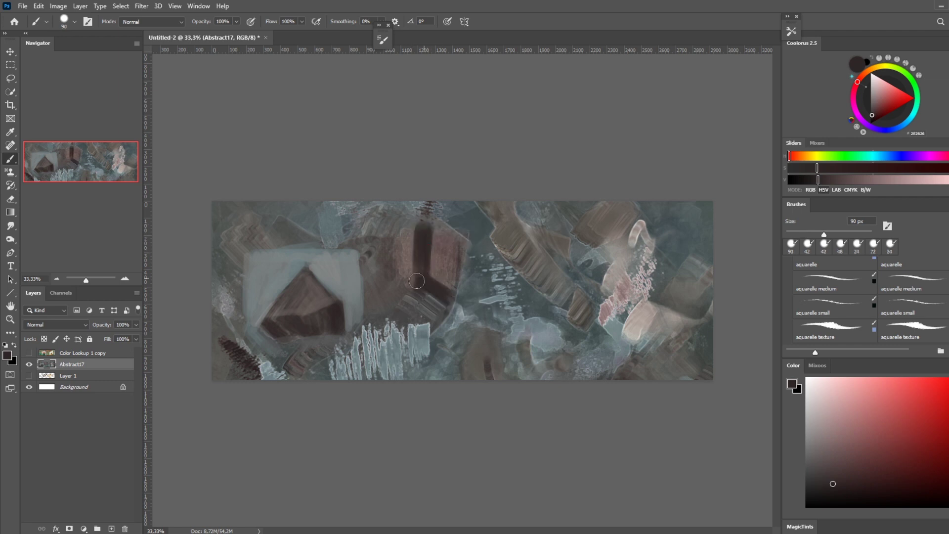
right_click(434, 278, "alt")
Paint mauve over the dark column and a light grey-teal edge along the hexagon's top
left_click(431, 272, "alt")
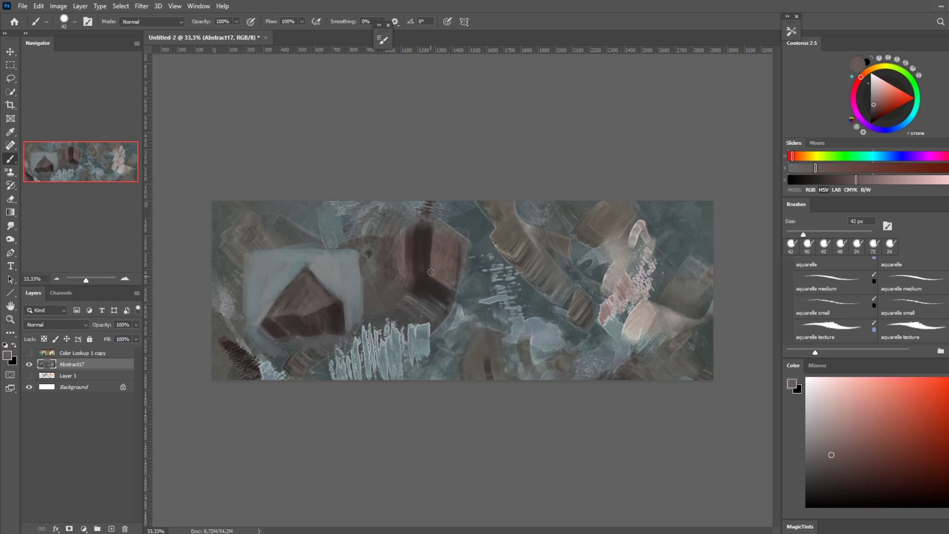
left_click(430, 241, "alt")
mouse_move(428, 289)
left_mouse_down()
mouse_move(428, 227)
mouse_move(422, 277)
left_mouse_up()
left_click_drag(418, 227, 415, 284)
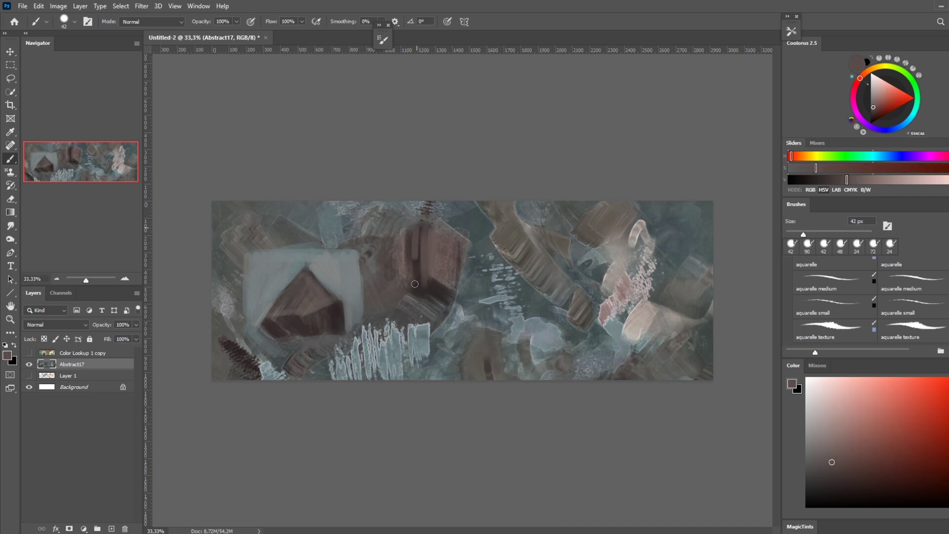
left_click(441, 288, "alt")
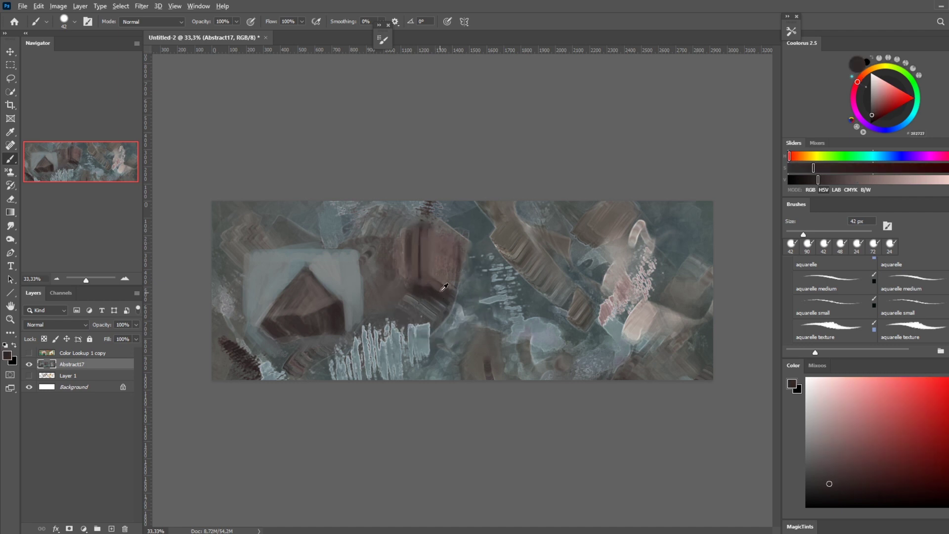
left_click(440, 289, "alt")
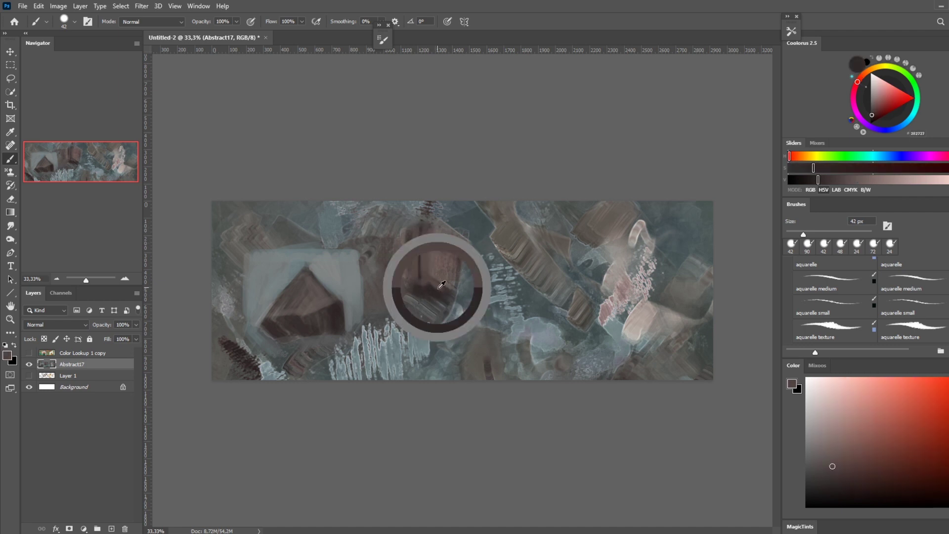
left_click(454, 222, "alt")
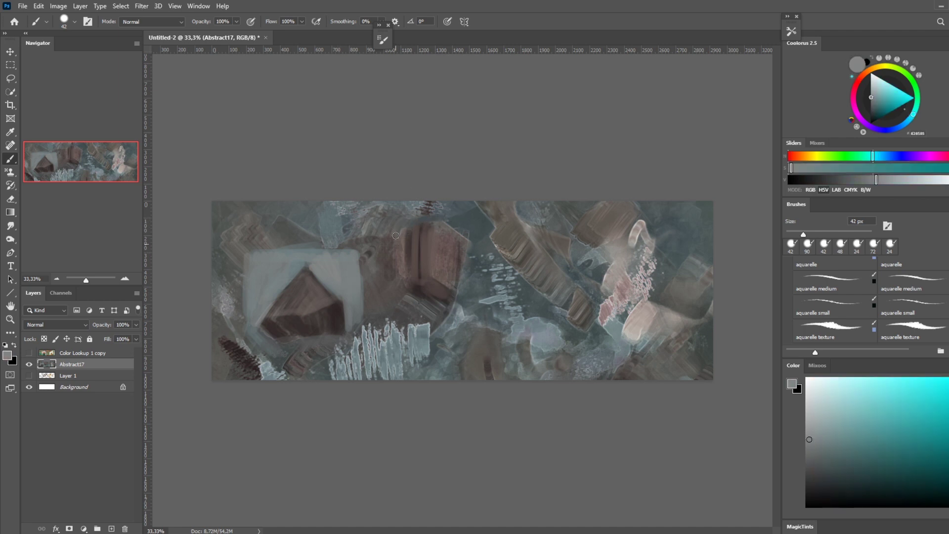
mouse_move(395, 235)
left_mouse_down()
mouse_move(461, 201)
mouse_move(452, 222)
mouse_move(469, 242)
mouse_move(465, 280)
mouse_move(470, 253)
mouse_move(461, 300)
mouse_move(449, 315)
mouse_move(402, 291)
mouse_move(449, 322)
left_mouse_up()
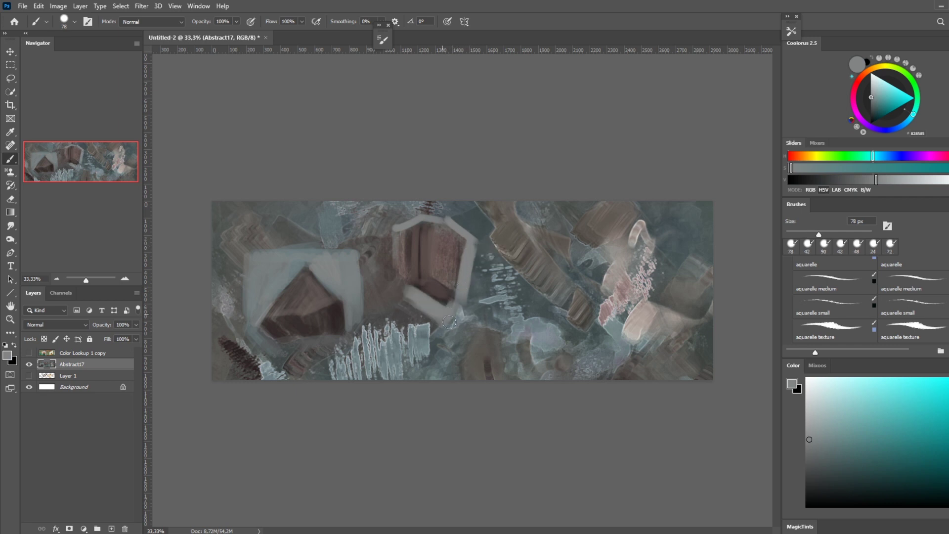
Paint a light left edge and darken the hexagon's lower part, then shrink the brush to 54 px
mouse_move(397, 278)
left_mouse_down()
mouse_move(398, 249)
mouse_move(402, 313)
mouse_move(399, 296)
mouse_move(432, 322)
left_mouse_up()
left_click(413, 286, "alt")
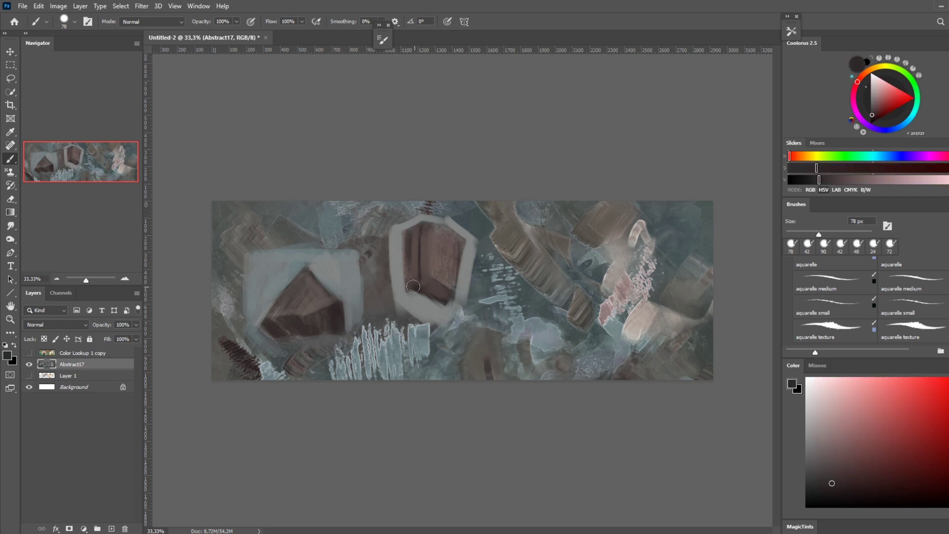
mouse_move(413, 287)
left_mouse_down()
mouse_move(443, 298)
mouse_move(435, 292)
left_mouse_up()
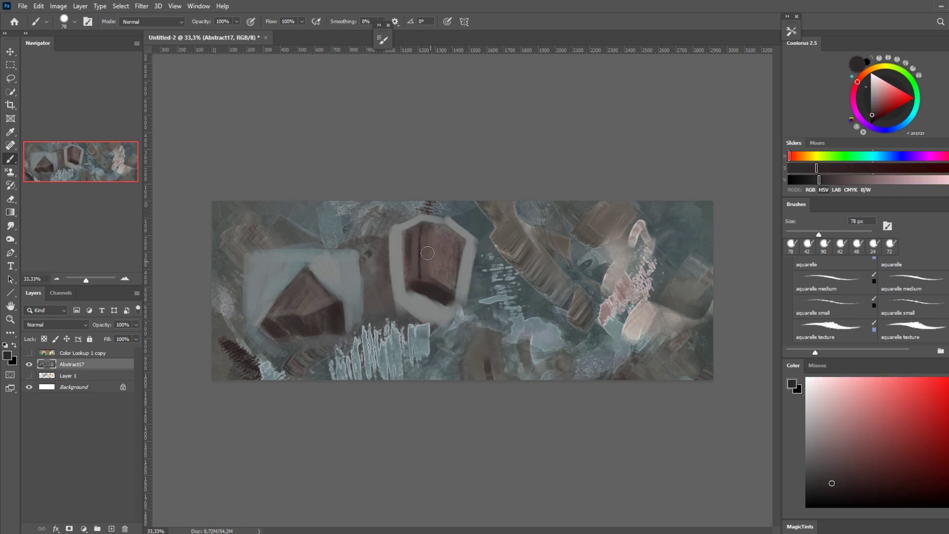
left_click(417, 226, "alt")
mouse_move(419, 225)
left_mouse_down()
mouse_move(419, 289)
mouse_move(438, 230)
left_mouse_up()
left_click(411, 238, "alt")
Add mauve along the top, brighten the border's right edge, and darken its top-right edge with teal
left_click(437, 247, "alt")
left_click_drag(431, 267, 436, 226)
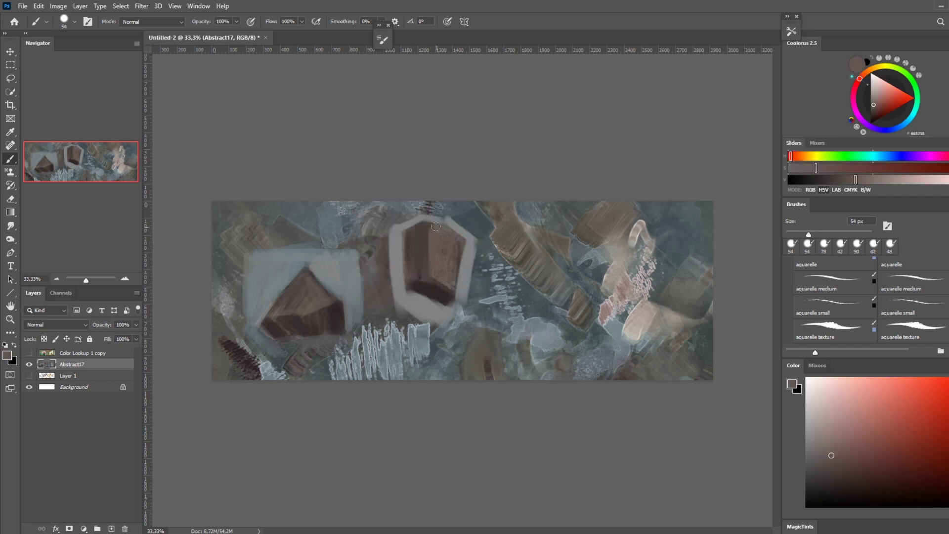
left_click(407, 290, "alt")
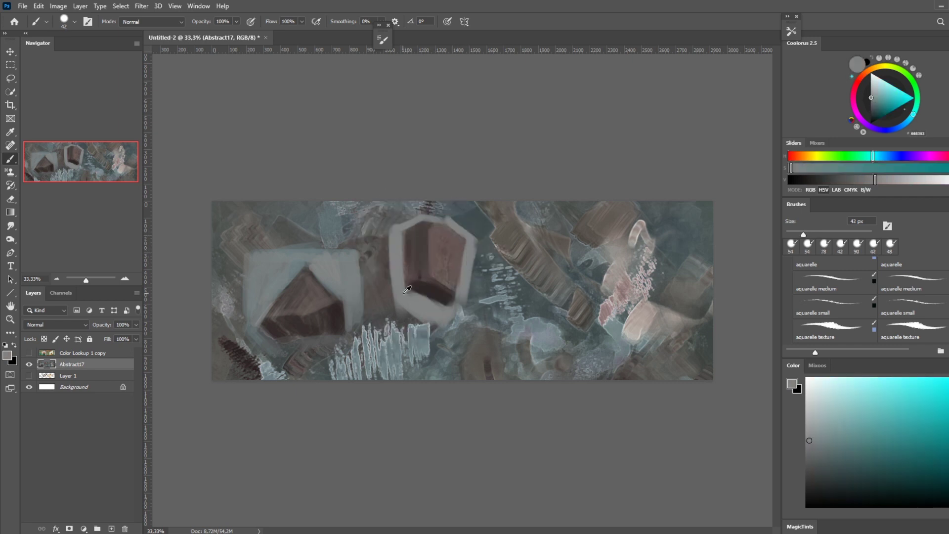
left_click(475, 261, "alt")
mouse_move(478, 240)
left_mouse_down()
mouse_move(470, 321)
mouse_move(464, 302)
mouse_move(456, 322)
mouse_move(470, 279)
left_mouse_up()
left_click(425, 219, "alt")
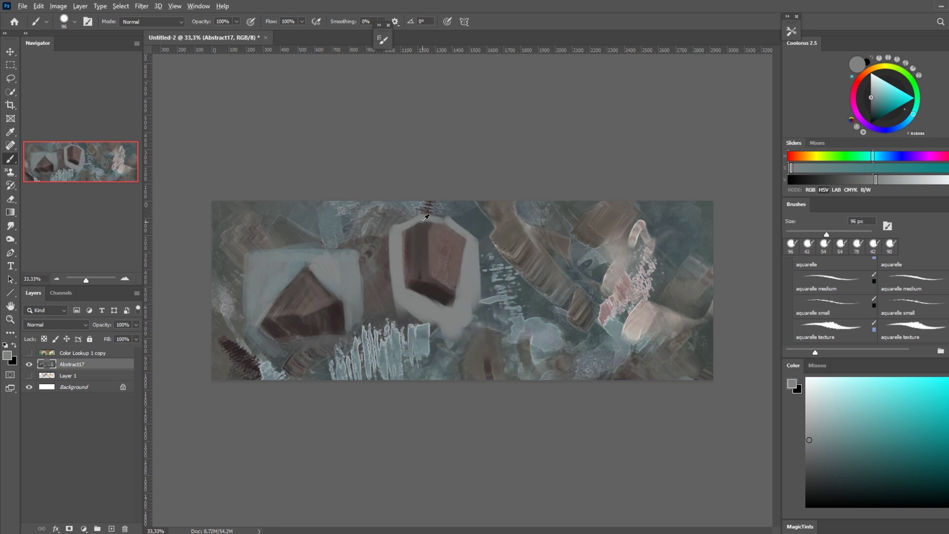
left_click_drag(430, 215, 472, 201)
left_click(428, 213, "alt")
left_click_drag(438, 259, 424, 275)
Paint dark brown along the inner top edge and a thin dark line inside the hexagon
left_click(427, 280, "alt")
mouse_move(424, 229)
left_mouse_down()
mouse_move(414, 234)
mouse_move(416, 252)
mouse_move(417, 217)
mouse_move(411, 232)
mouse_move(430, 225)
left_mouse_up()
left_click(417, 218, "alt")
left_click(436, 235, "alt")
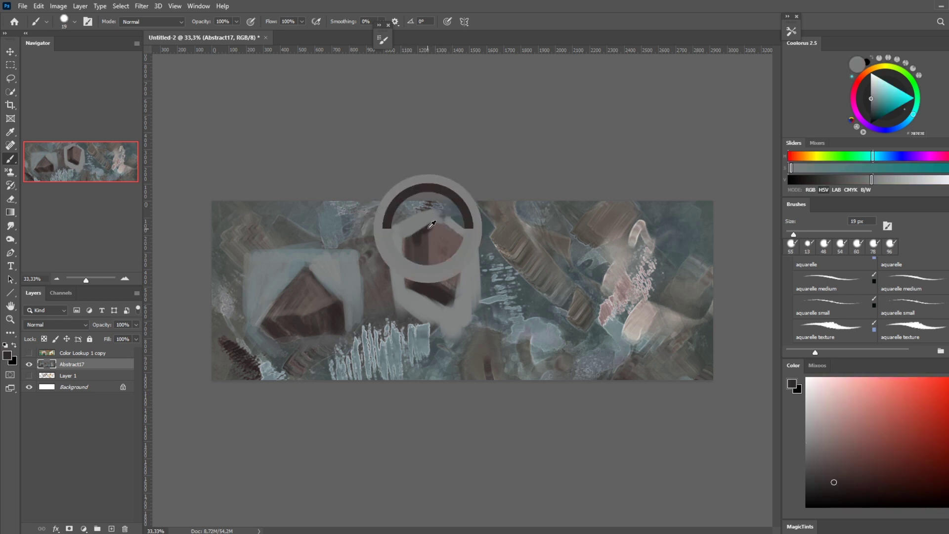
left_click_drag(435, 239, 435, 268)
left_click(442, 250, "alt")
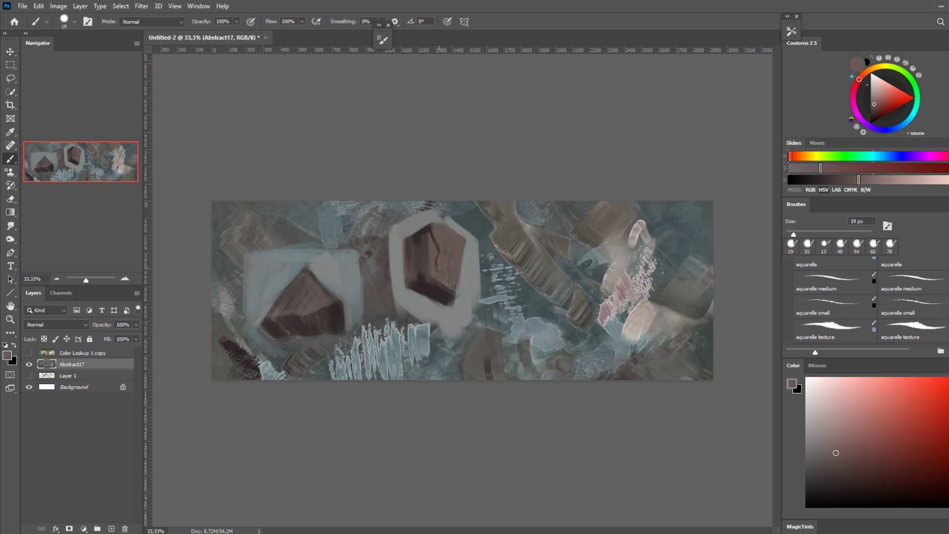
Brush lighter brown strokes inside the hexagon and shrink the brush to 49 px
left_click(434, 263, "alt")
left_click(437, 297, "alt")
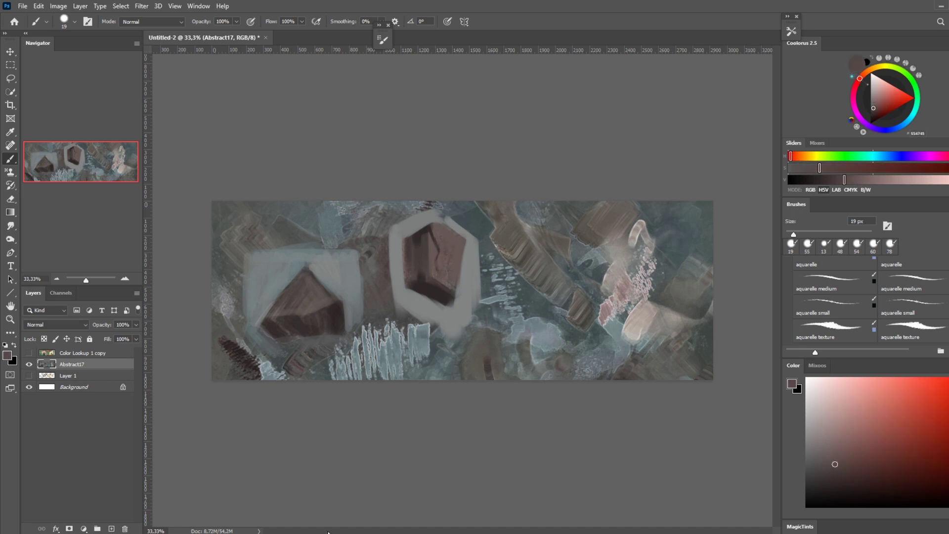
left_click(450, 246, "alt")
left_click_drag(448, 259, 436, 236)
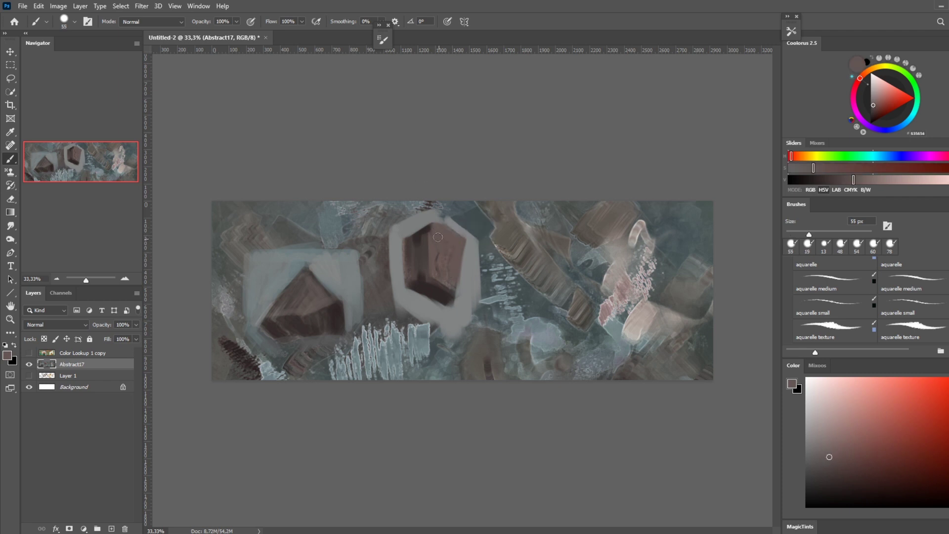
key("bracketleft")
left_click(464, 242, "alt")
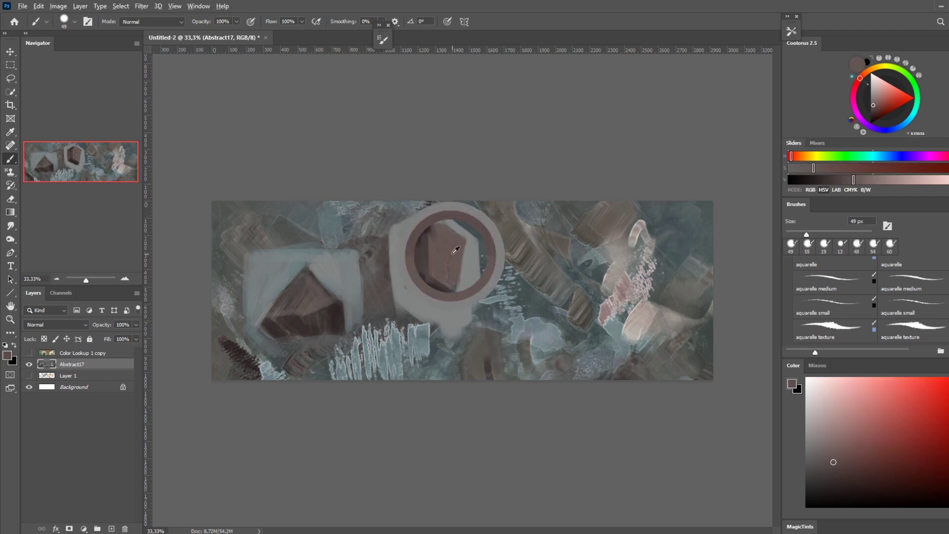
left_click(470, 236, "alt")
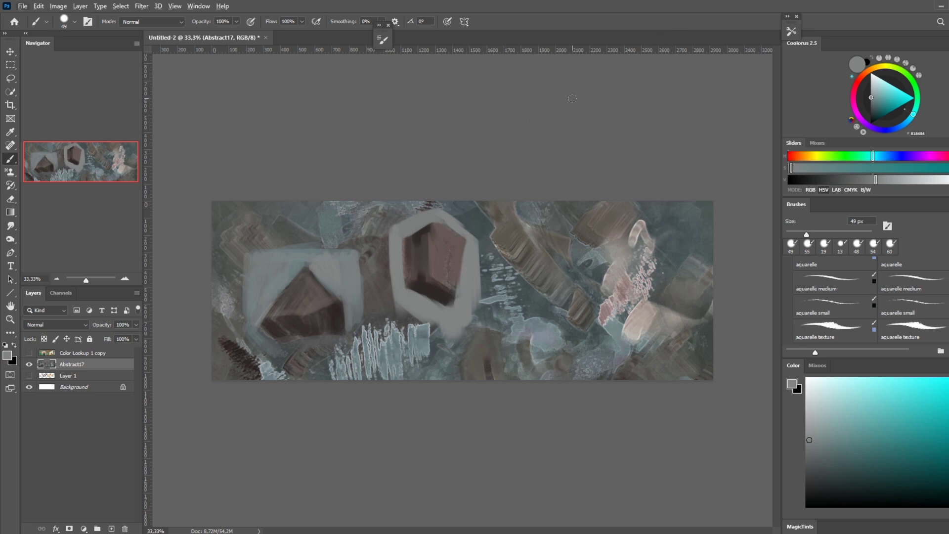
Set Opacity Jitter Control to Pen Pressure and sample the near-black reddish brown from the crystal
left_click(391, 242, "alt")
key("F5")
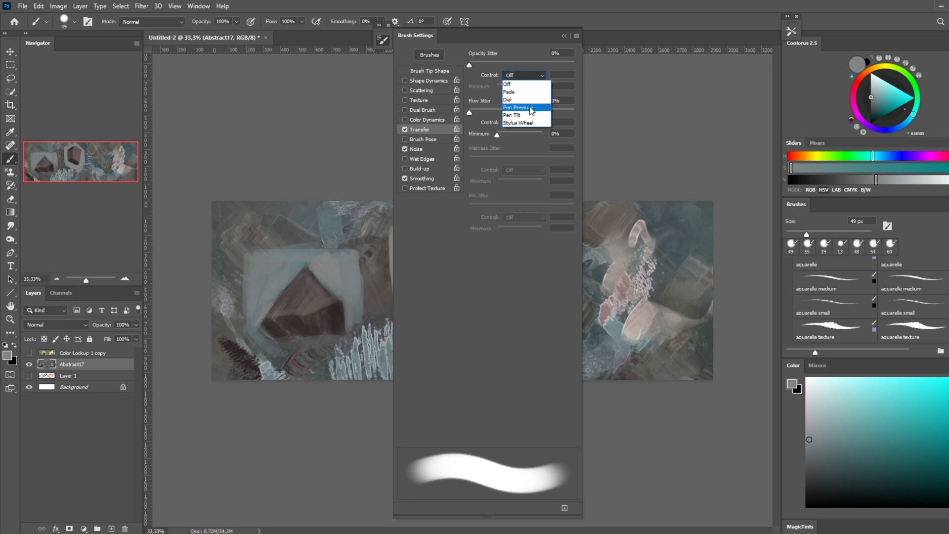
left_click(529, 99)
left_click(565, 36)
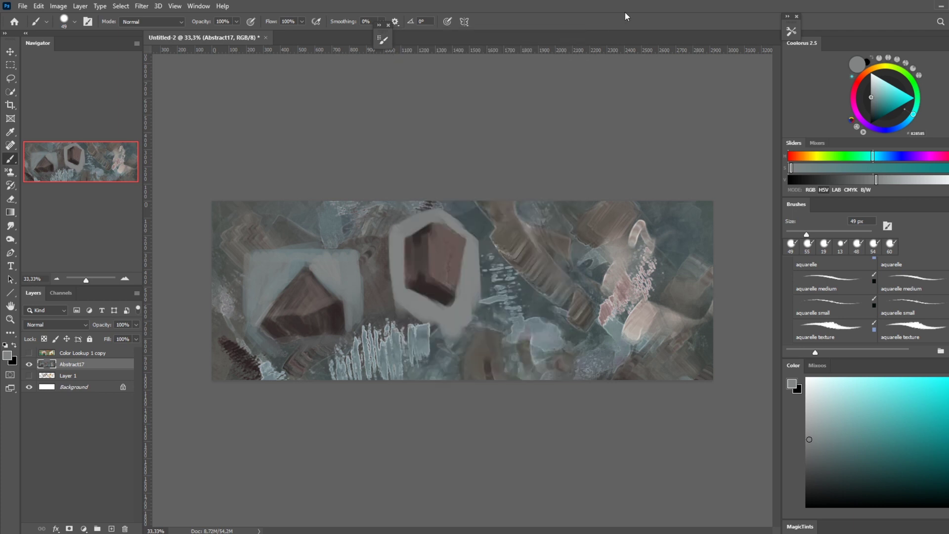
left_click(434, 301, "alt")
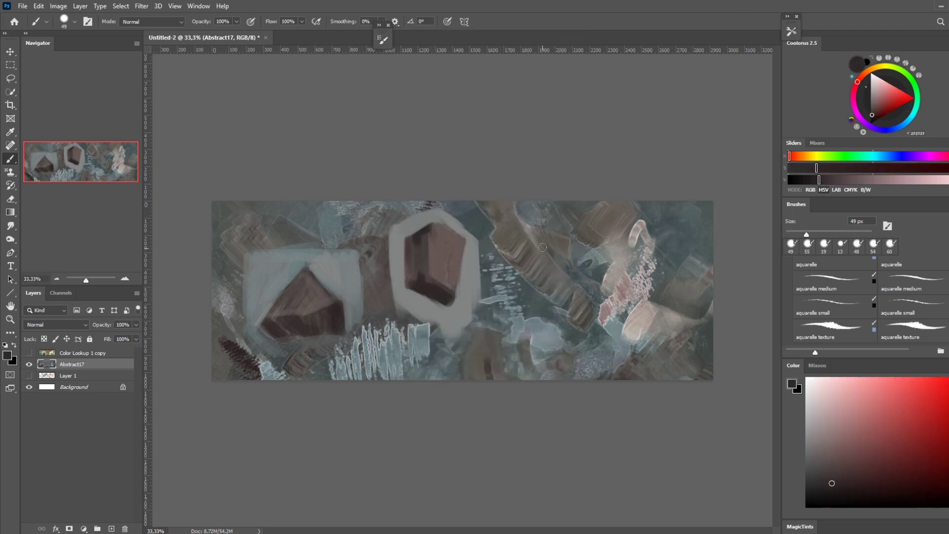
Block in a dark brown crystal right of the central hexagon, adding darker red-brown strokes
mouse_move(542, 248)
left_mouse_down()
mouse_move(555, 263)
mouse_move(561, 249)
mouse_move(562, 272)
mouse_move(552, 239)
mouse_move(563, 248)
mouse_move(553, 254)
mouse_move(566, 257)
mouse_move(505, 271)
mouse_move(538, 250)
left_mouse_up()
left_click(492, 281, "alt")
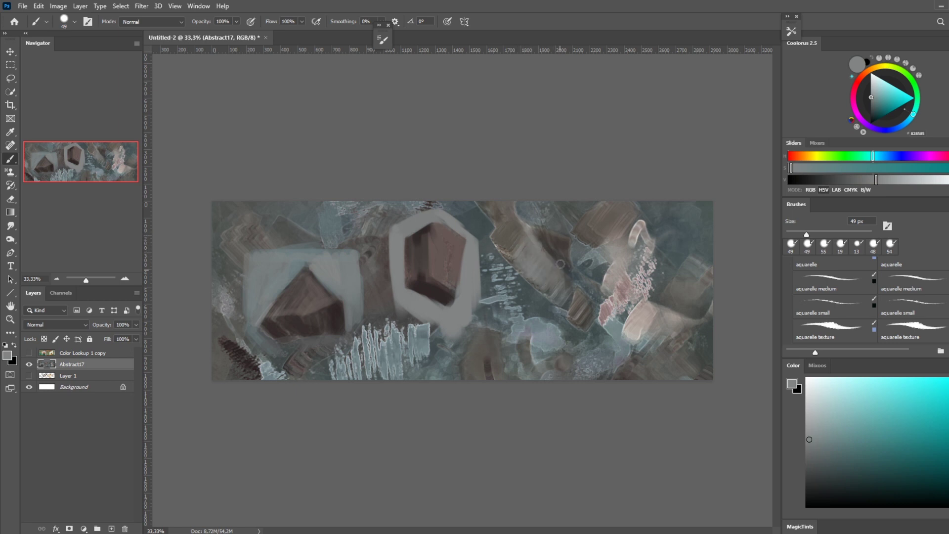
left_click(546, 241, "alt")
left_click(572, 241, "alt")
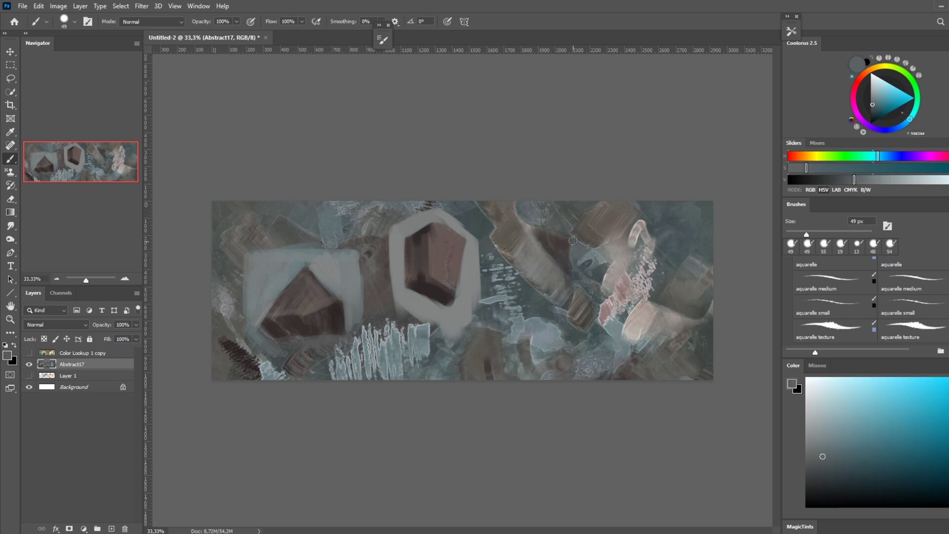
left_click(523, 219, "alt")
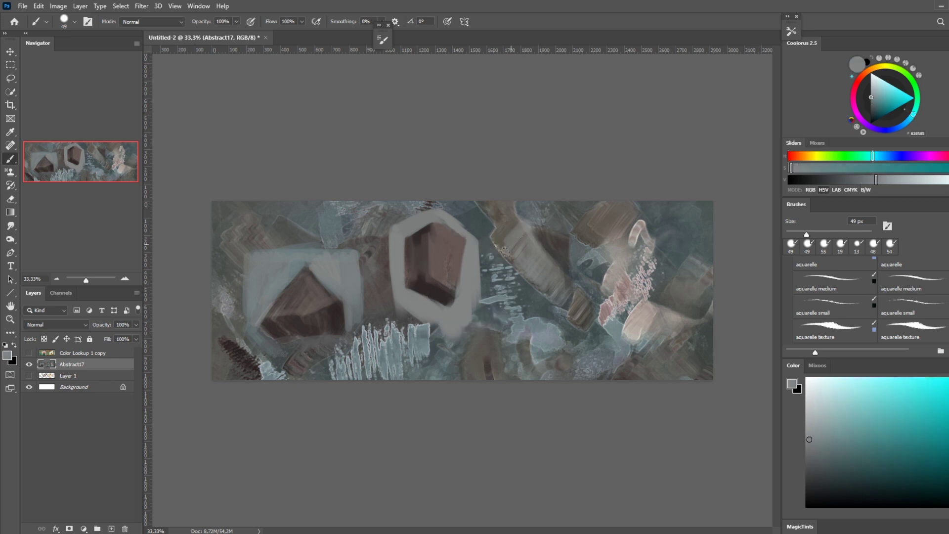
left_click(530, 253, "alt")
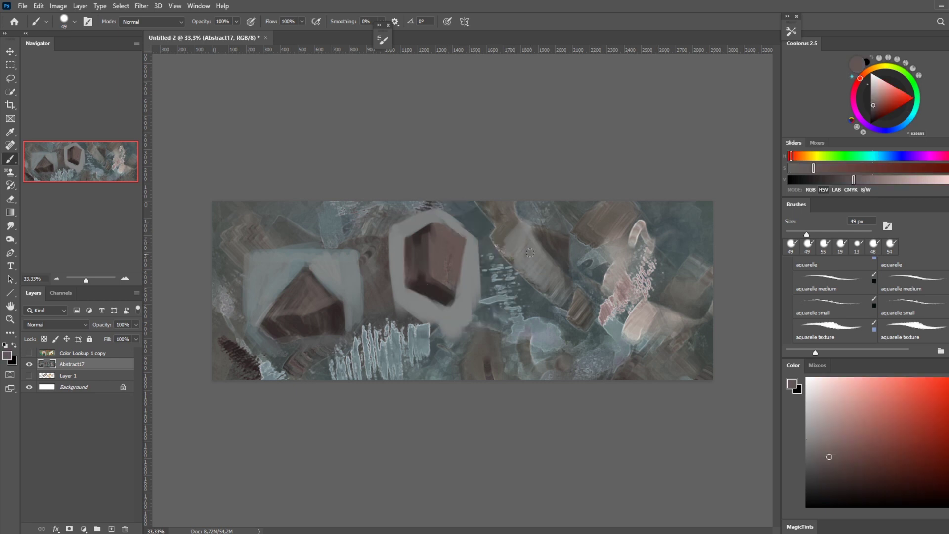
mouse_move(515, 258)
left_mouse_down()
mouse_move(532, 242)
mouse_move(554, 290)
left_mouse_up()
Paint a light cyan-grey outline along the crystal's top and a vertical edge
left_click(547, 240, "alt")
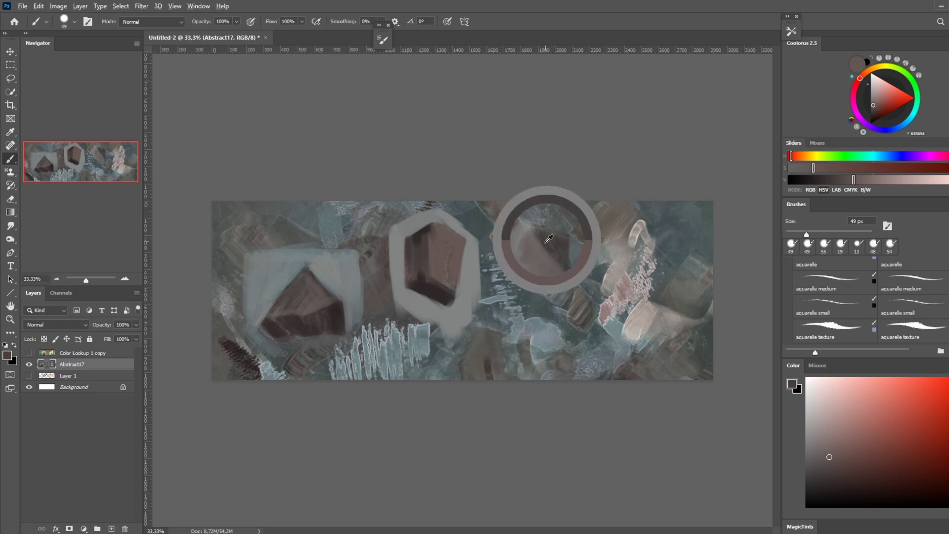
left_click(564, 250, "alt")
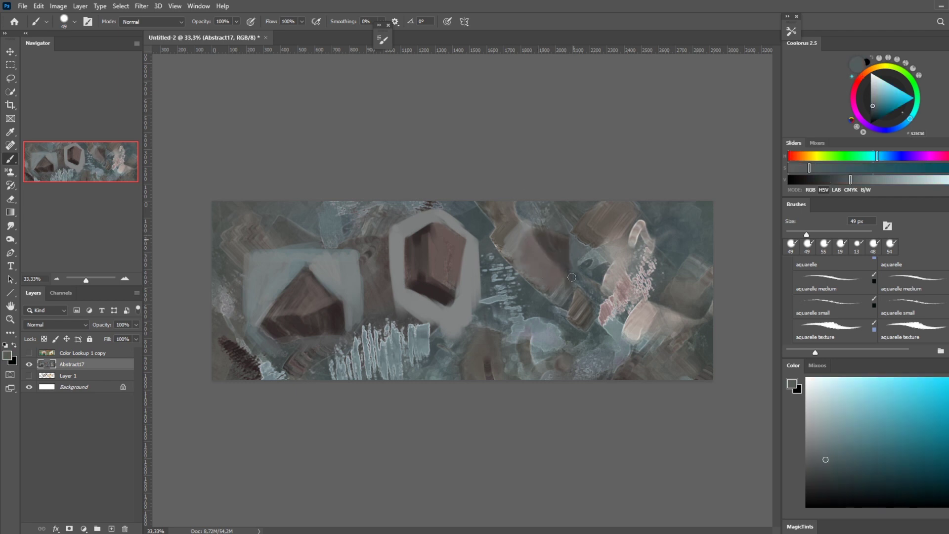
left_click(512, 242, "alt")
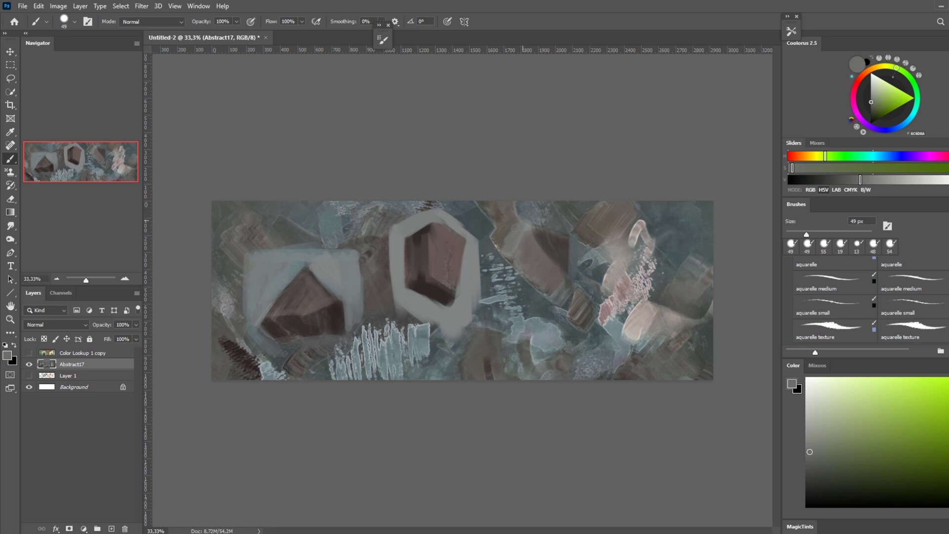
left_click(468, 265, "alt")
left_click_drag(519, 225, 512, 271)
mouse_move(528, 220)
left_mouse_down()
mouse_move(550, 221)
mouse_move(526, 224)
mouse_move(506, 265)
mouse_move(529, 221)
mouse_move(547, 220)
mouse_move(581, 235)
mouse_move(573, 281)
left_mouse_up()
left_click(874, 89)
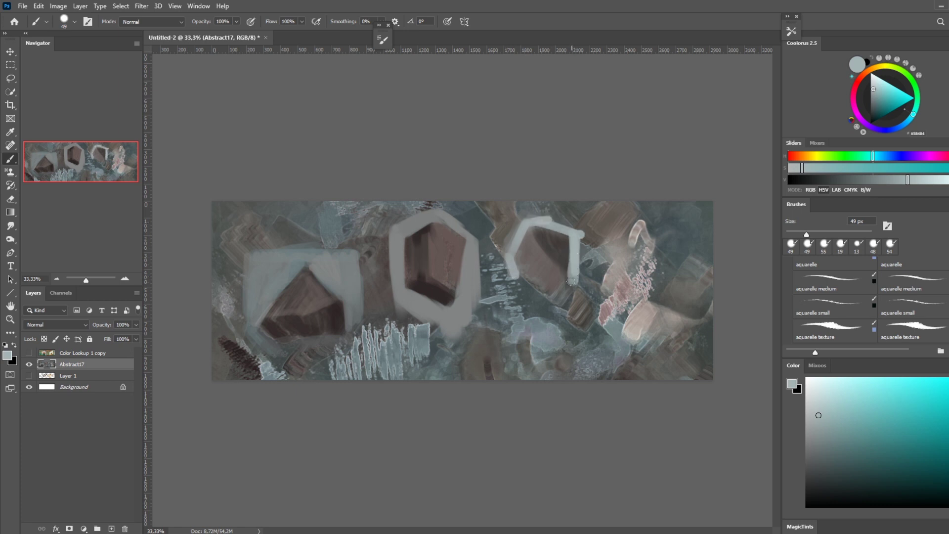
Shade the third crystal's interior with light warm-grey strokes sampled from the canvas
left_click(559, 261, "alt")
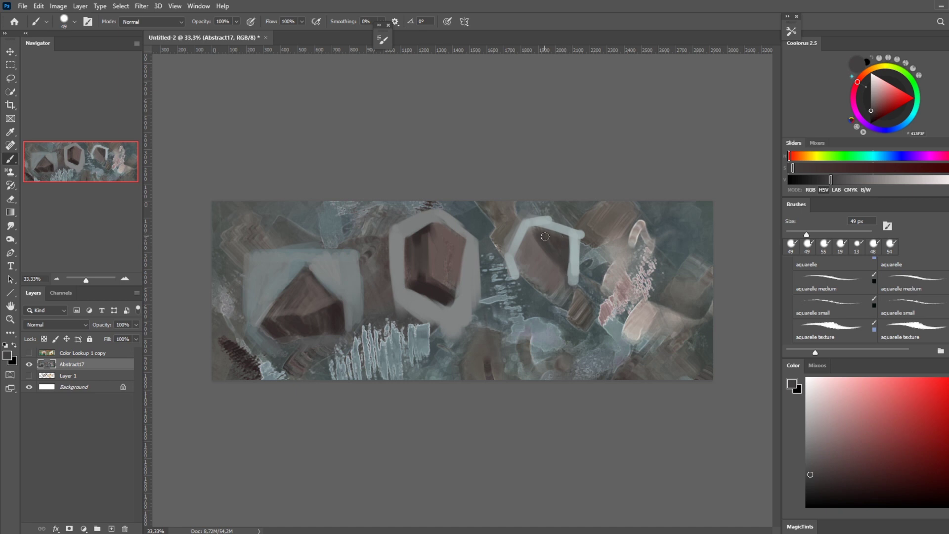
left_click(658, 294, "alt")
left_click(641, 318, "alt")
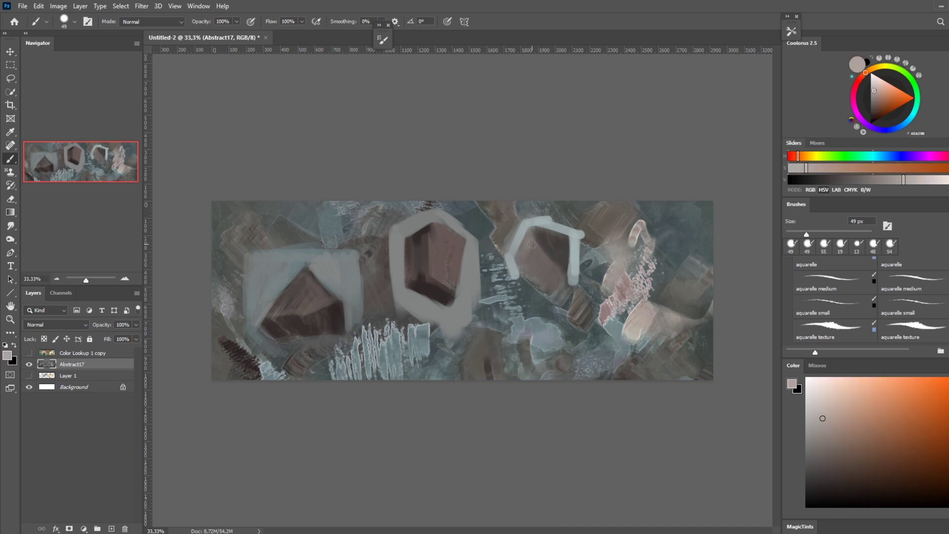
mouse_move(525, 274)
left_mouse_down()
mouse_move(538, 253)
mouse_move(536, 283)
mouse_move(548, 255)
mouse_move(540, 282)
left_mouse_up()
left_click_drag(538, 244, 534, 264)
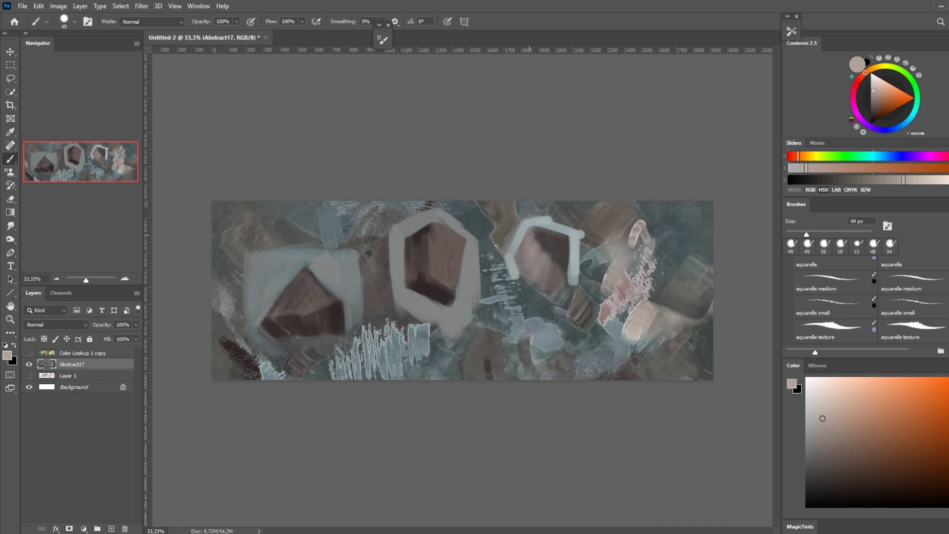
Add dark brown inside the crystal, close its lower-left edge in light grey, and select the Mixer Brush
left_click(557, 242, "alt")
mouse_move(543, 248)
left_mouse_down()
mouse_move(563, 260)
mouse_move(537, 280)
left_mouse_up()
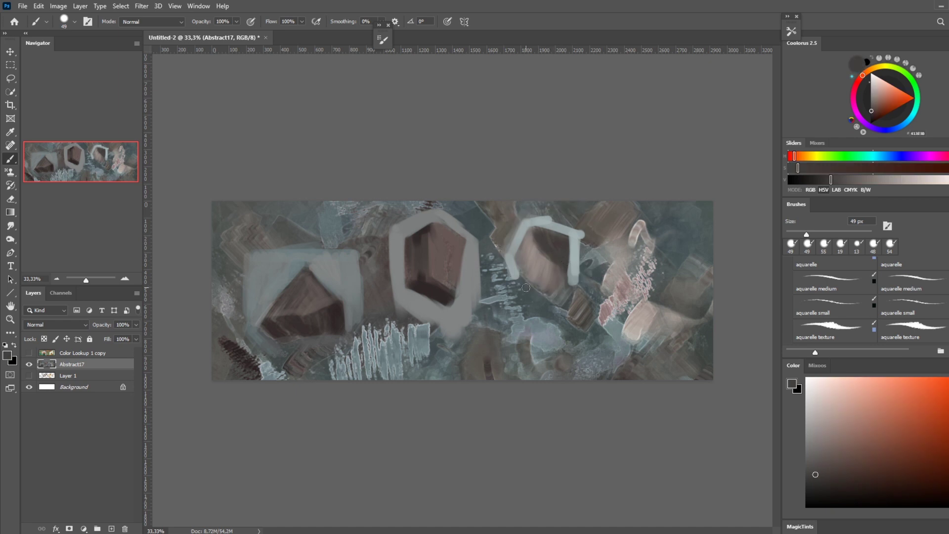
left_click(516, 269, "alt")
mouse_move(515, 272)
left_mouse_down()
mouse_move(557, 304)
mouse_move(519, 279)
mouse_move(557, 298)
mouse_move(573, 279)
mouse_move(560, 300)
left_mouse_up()
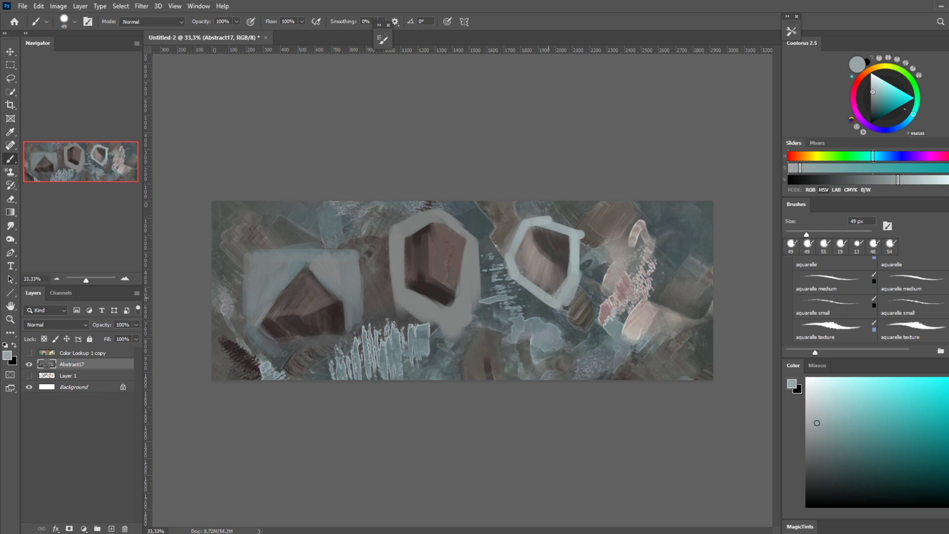
key("shift+b")
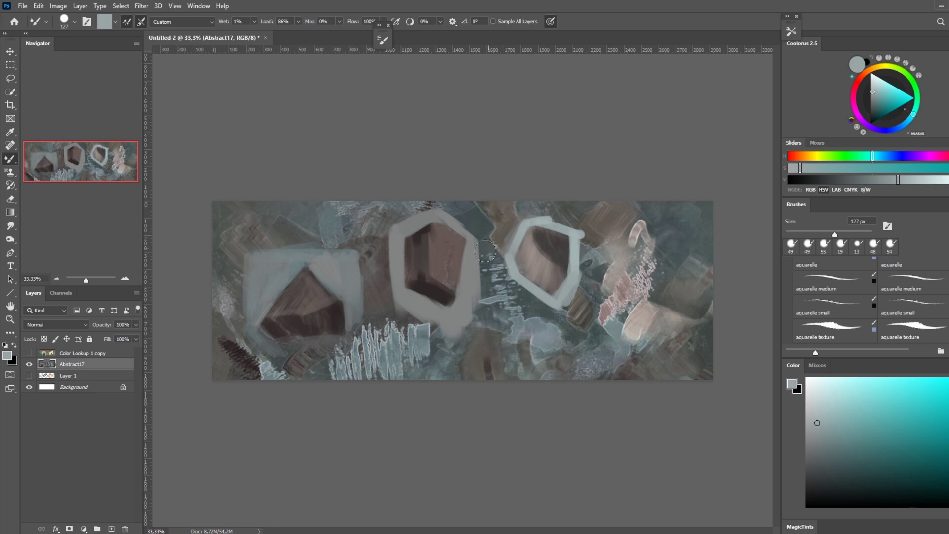
Lay in faint brown and grey-brown strokes below the second hexagon for the fourth form
left_click(467, 277, "alt")
mouse_move(487, 312)
left_mouse_down()
mouse_move(480, 331)
mouse_move(501, 353)
left_mouse_up()
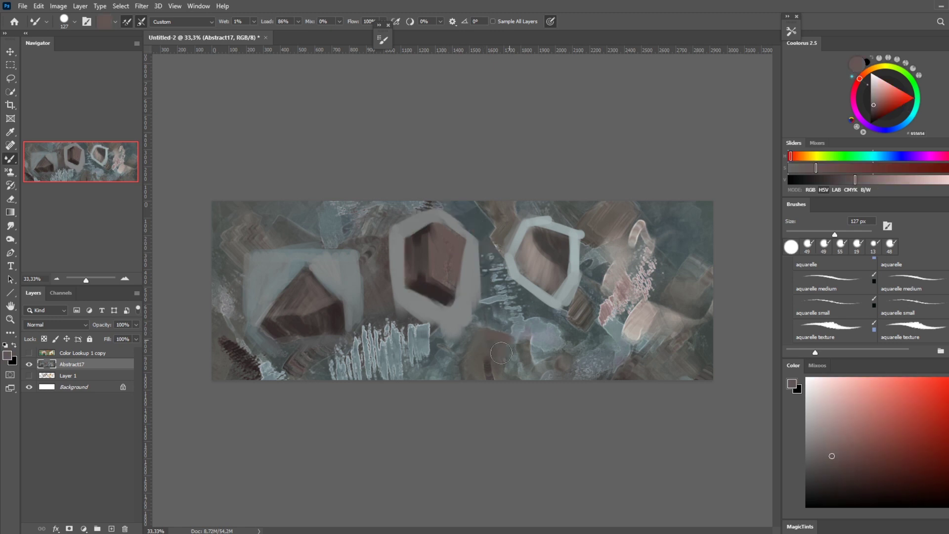
left_click(494, 350, "alt")
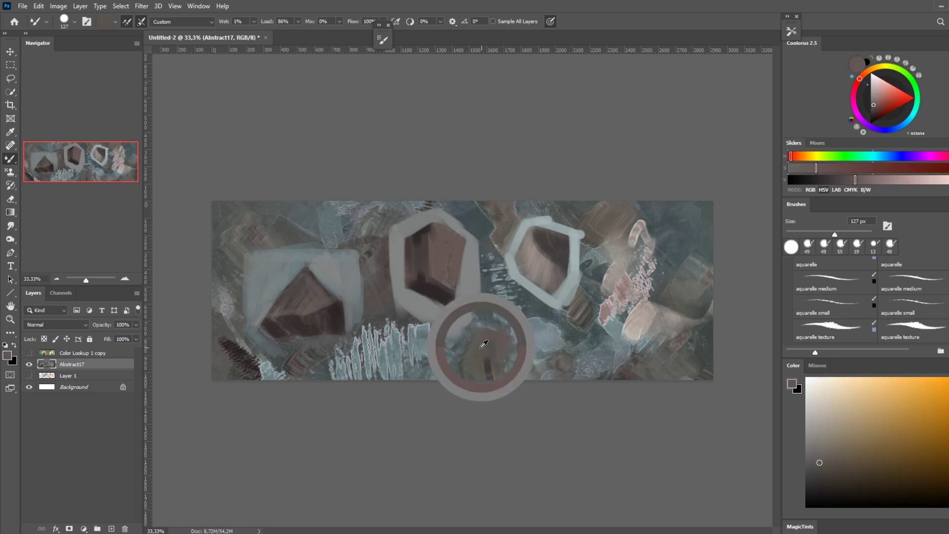
left_click(622, 227, "alt")
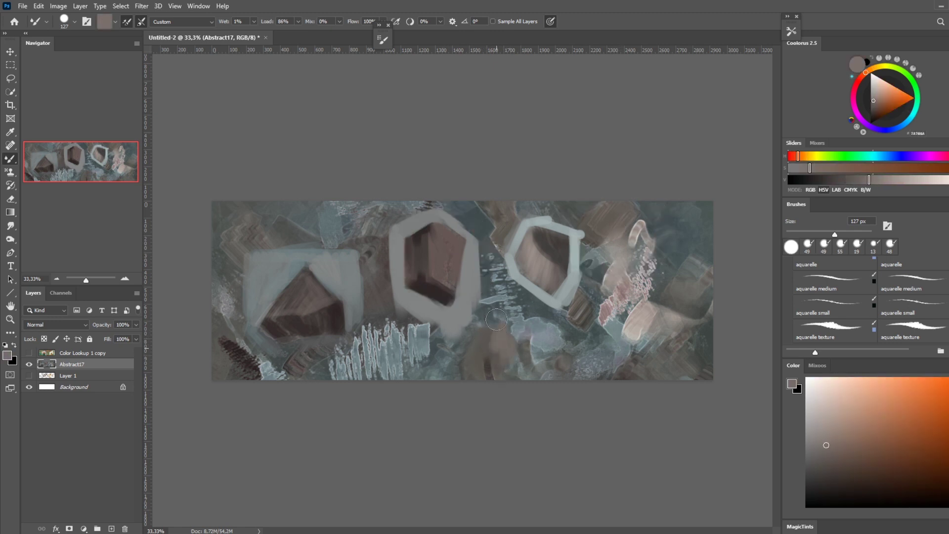
mouse_move(496, 320)
left_mouse_down()
mouse_move(473, 360)
mouse_move(492, 356)
mouse_move(487, 328)
mouse_move(459, 353)
mouse_move(466, 328)
mouse_move(461, 389)
mouse_move(451, 372)
left_mouse_up()
left_click(463, 344, "alt")
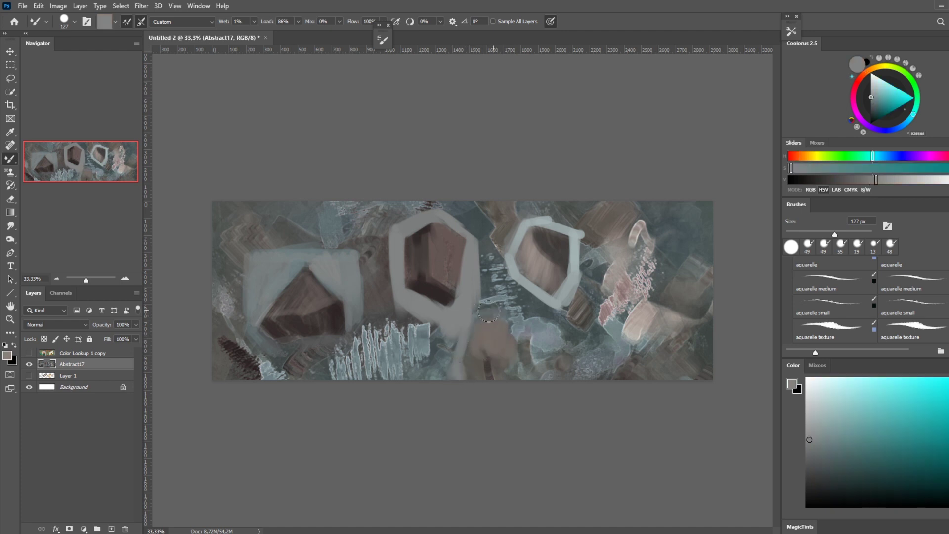
left_click_drag(489, 312, 509, 317)
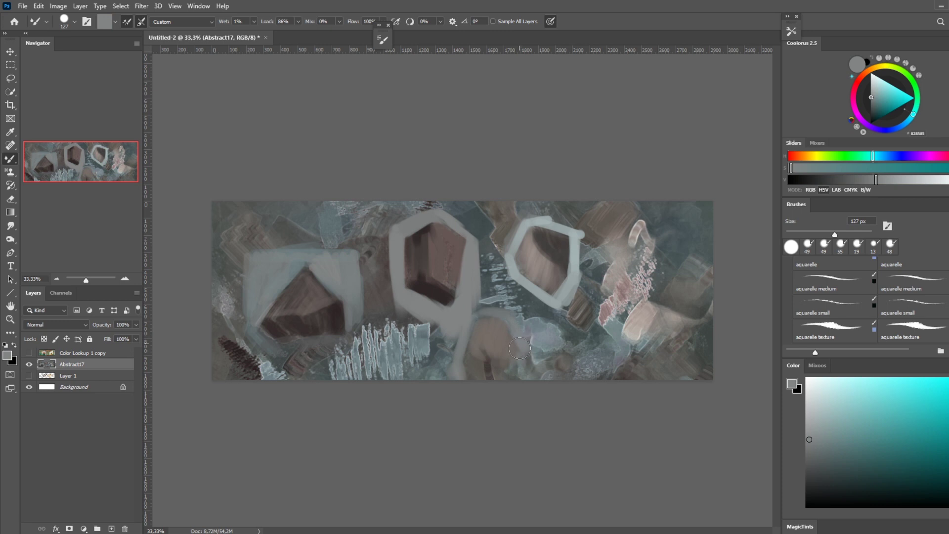
Paint dark brown over the lower shape at the canvas's bottom centre
left_click(509, 338, "alt")
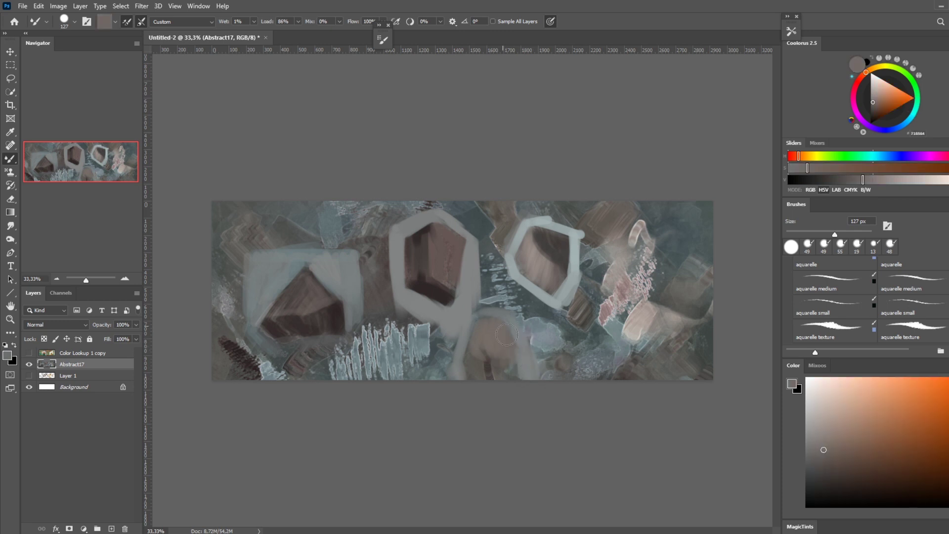
left_click(489, 359, "alt")
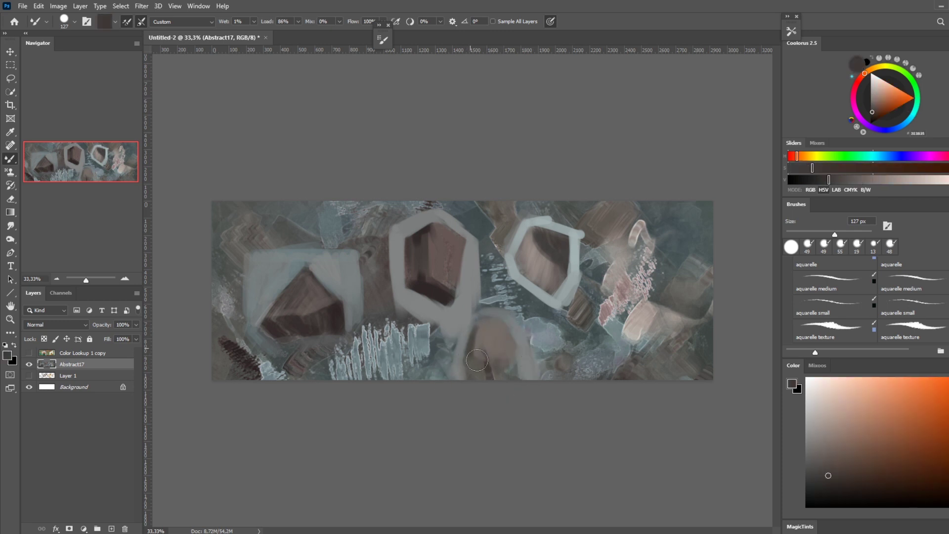
left_click_drag(477, 360, 501, 383)
left_click(501, 381, "alt")
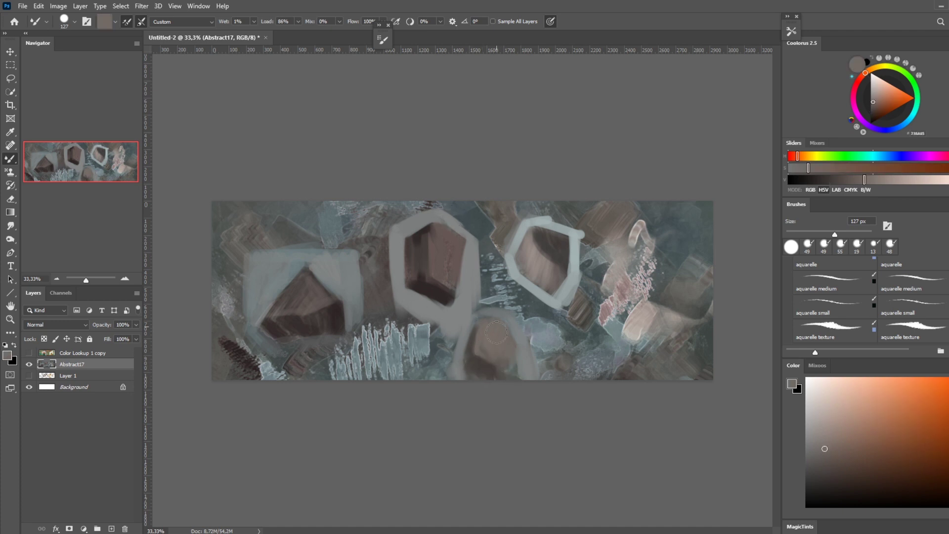
left_click(485, 369, "alt")
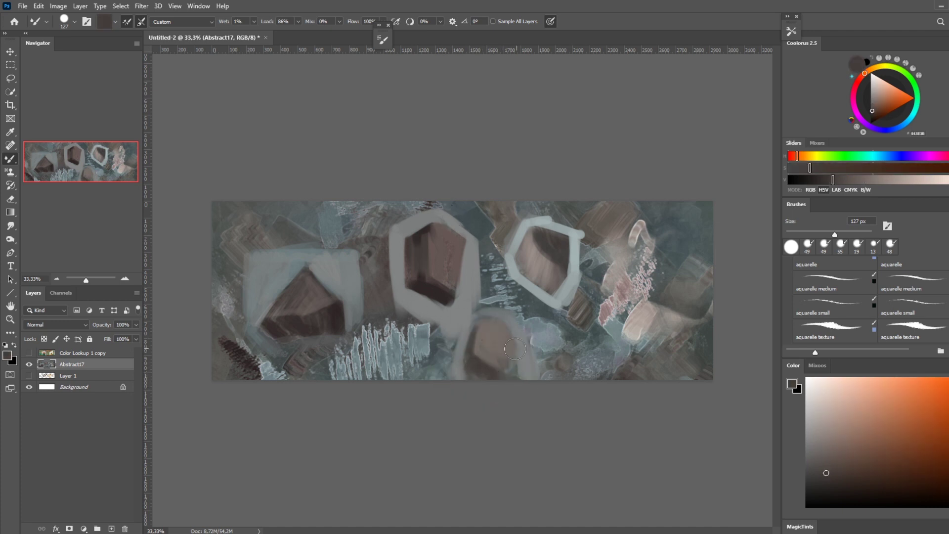
Outline the lower shape's right, left and top edges in light blue-grey
left_click(572, 248, "alt")
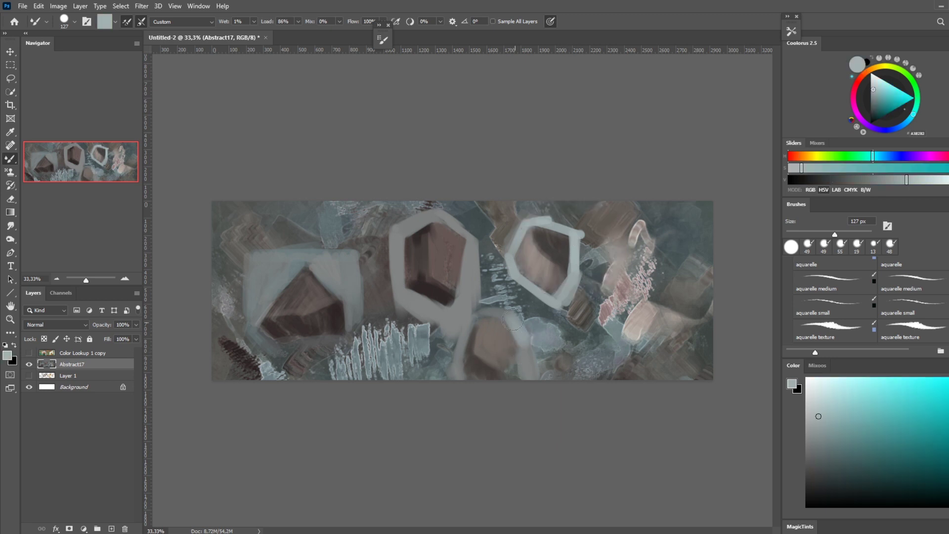
mouse_move(513, 320)
left_mouse_down()
mouse_move(528, 342)
mouse_move(528, 368)
left_mouse_up()
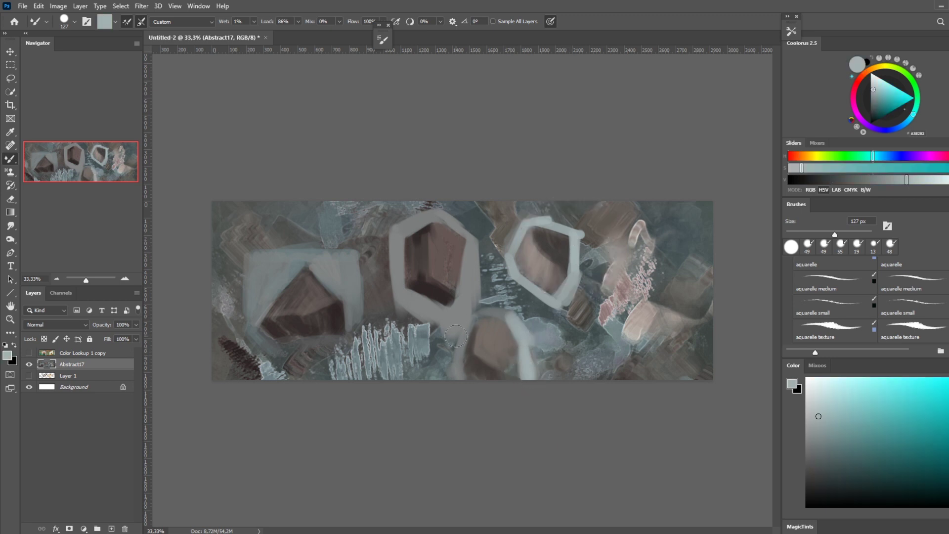
mouse_move(456, 337)
left_mouse_down()
mouse_move(478, 310)
mouse_move(446, 363)
left_mouse_up()
mouse_move(478, 313)
left_mouse_down()
mouse_move(509, 308)
mouse_move(470, 316)
mouse_move(511, 304)
mouse_move(487, 313)
mouse_move(519, 312)
mouse_move(506, 310)
mouse_move(536, 332)
mouse_move(542, 385)
left_mouse_up()
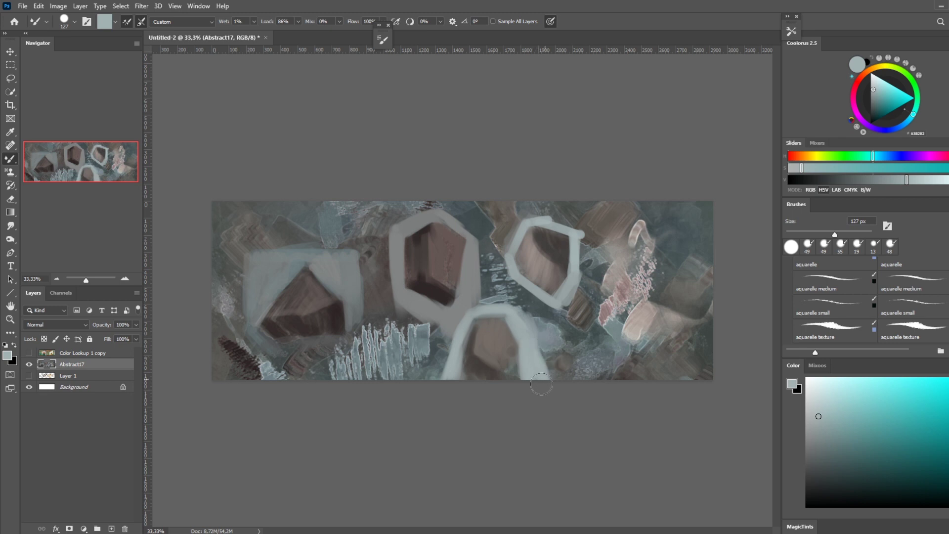
Brighten the lower hexagon's left edge with light blue-grey, then sample browns and greys for blending
left_click(455, 350, "alt")
mouse_move(443, 339)
left_mouse_down()
mouse_move(440, 362)
mouse_move(460, 323)
left_mouse_up()
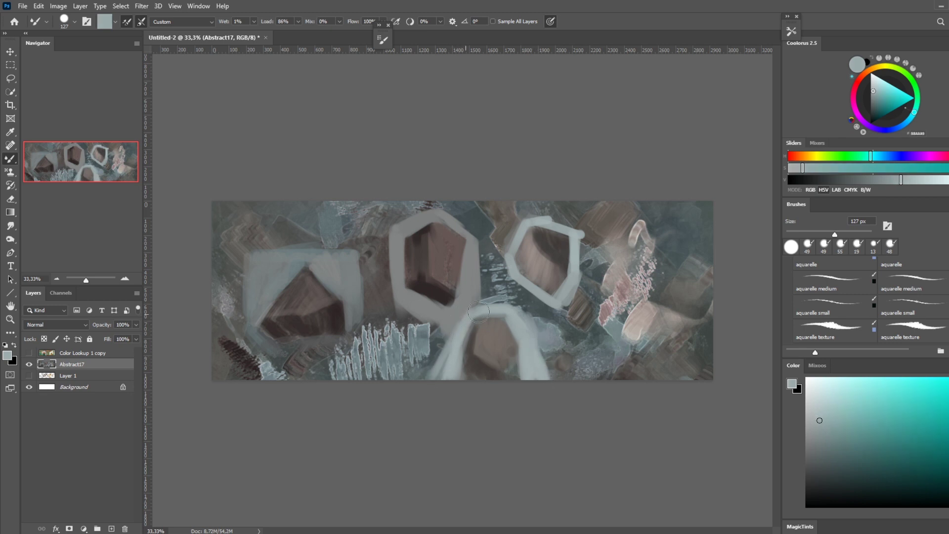
left_click(465, 345, "alt")
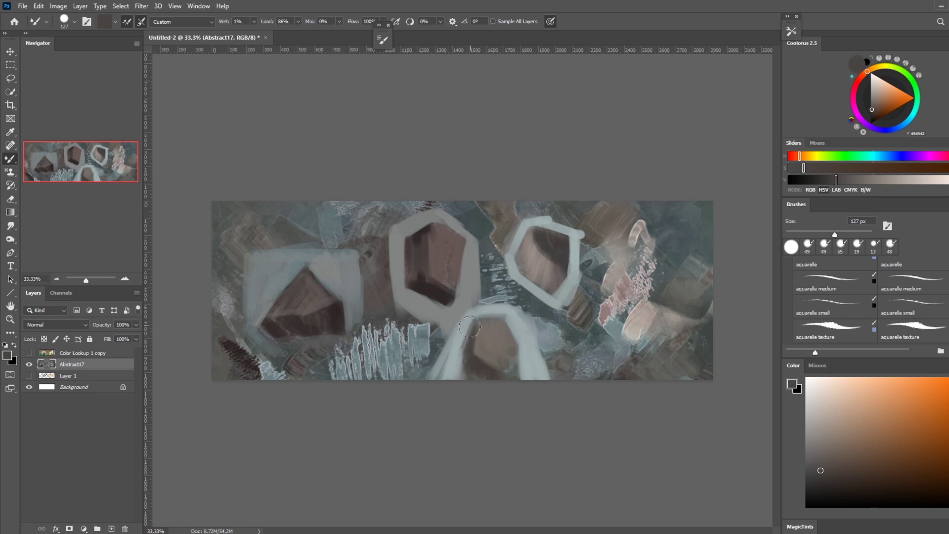
left_click(466, 354, "alt")
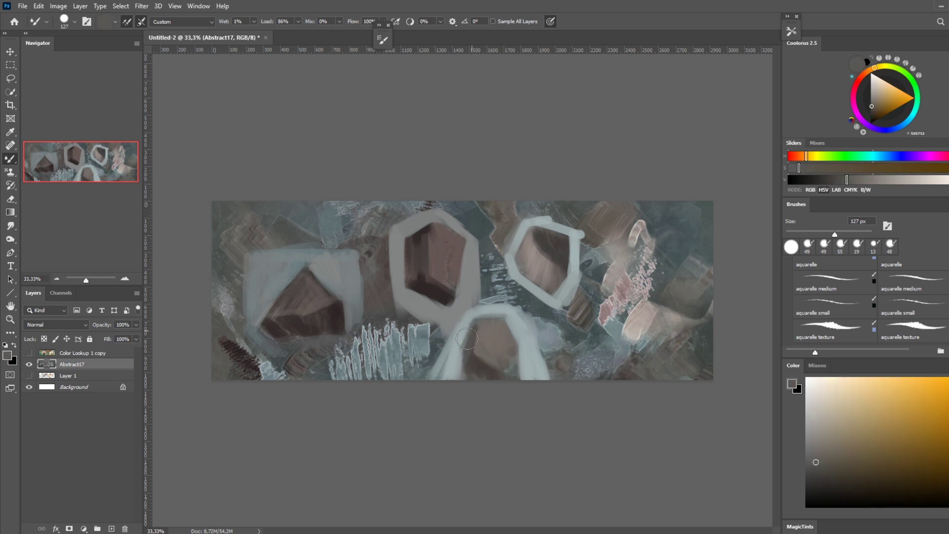
left_click(515, 350, "alt")
left_click(495, 364, "alt")
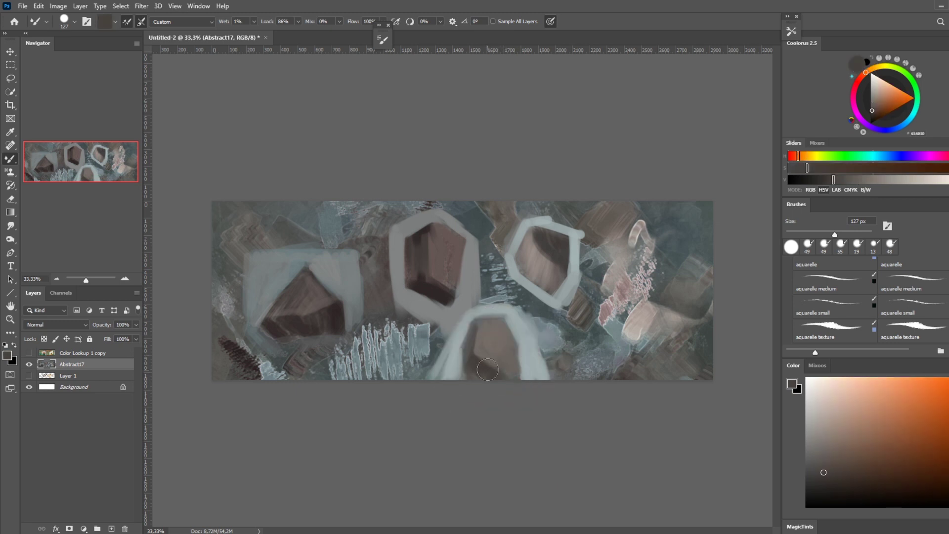
left_click(504, 349, "alt")
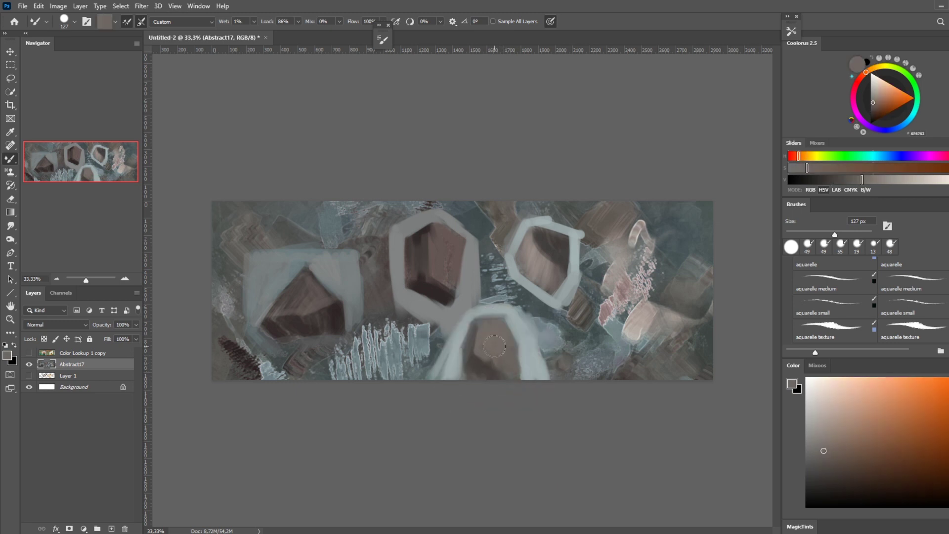
left_click(500, 307, "alt")
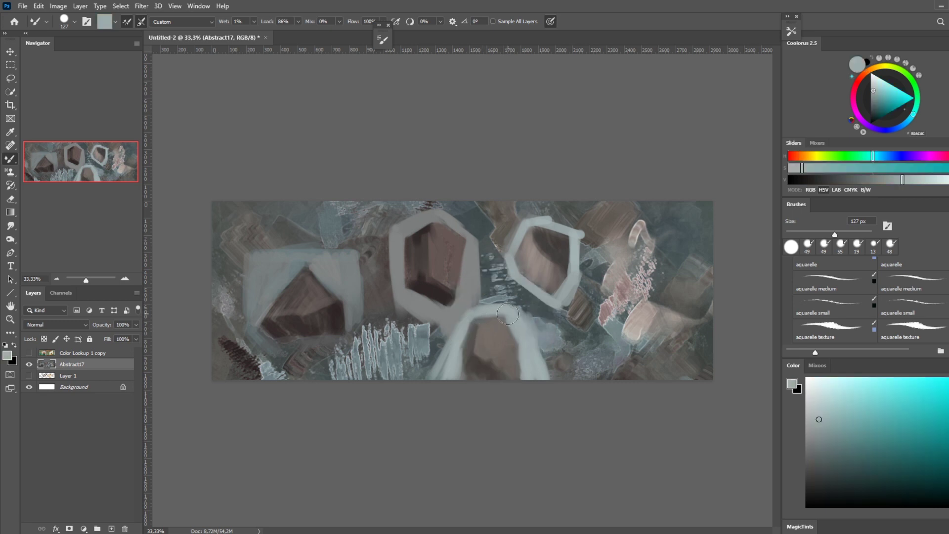
left_click(510, 331, "alt")
left_click(473, 333, "alt")
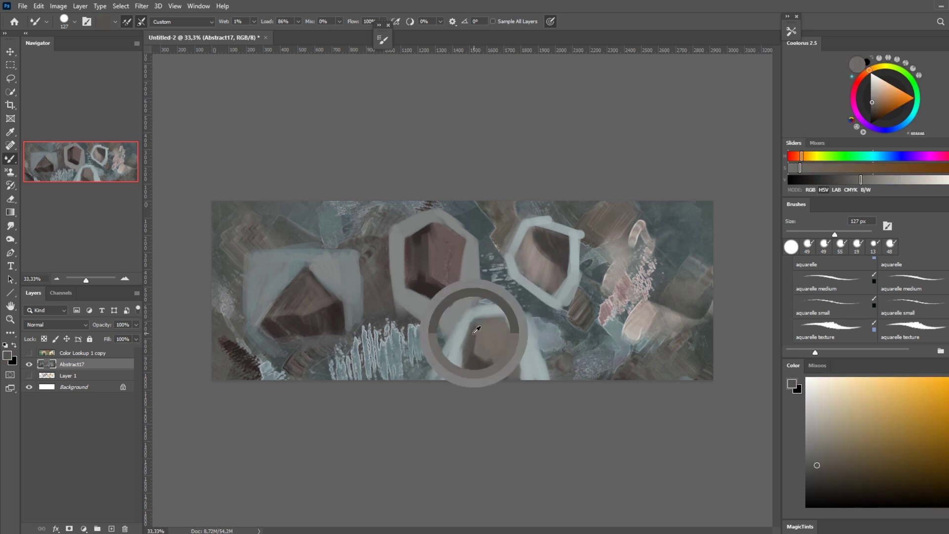
left_click(470, 352, "alt")
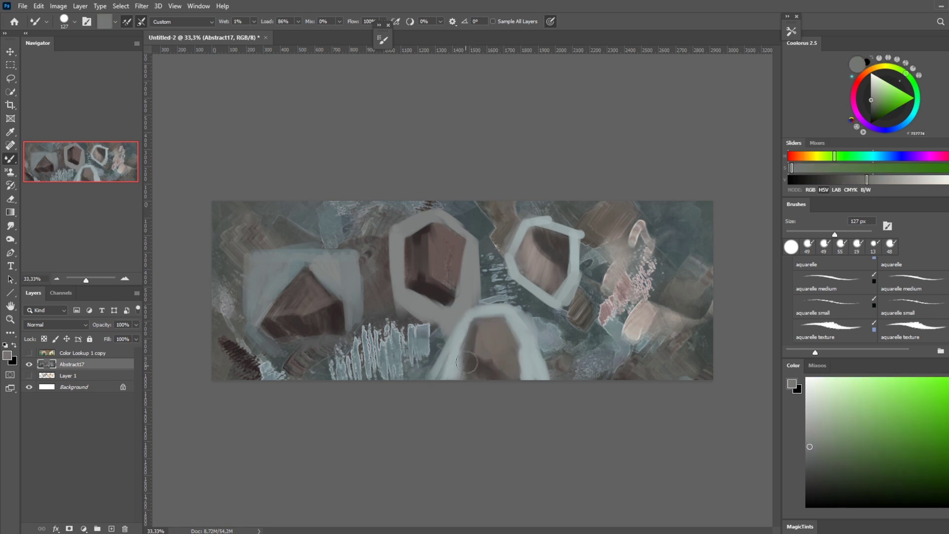
Resize the Mixer Brush to 205, about 121, then 91 px while sampling greys and browns
key("bracketright")
key("bracketright")
key("bracketright")
left_click(460, 367, "alt")
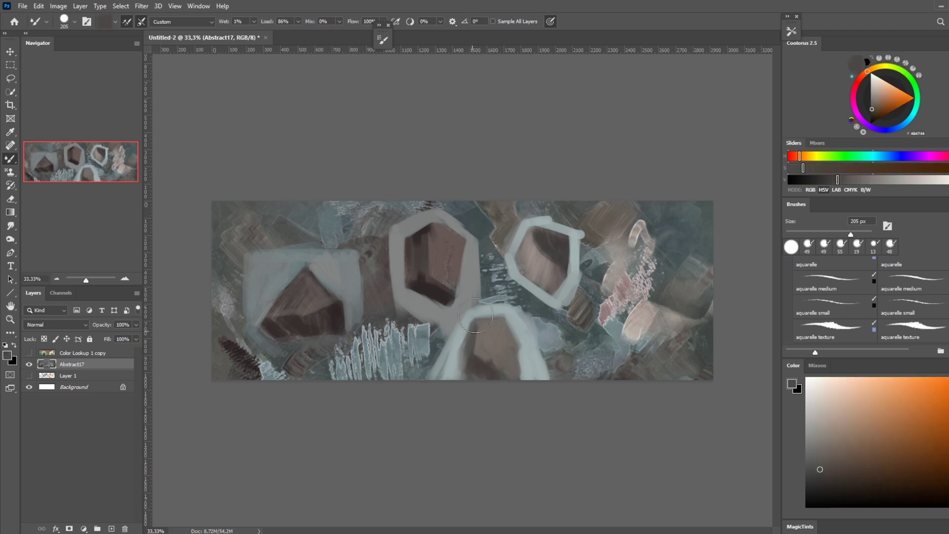
left_click_drag(467, 361, 460, 361)
left_click(459, 361, "alt")
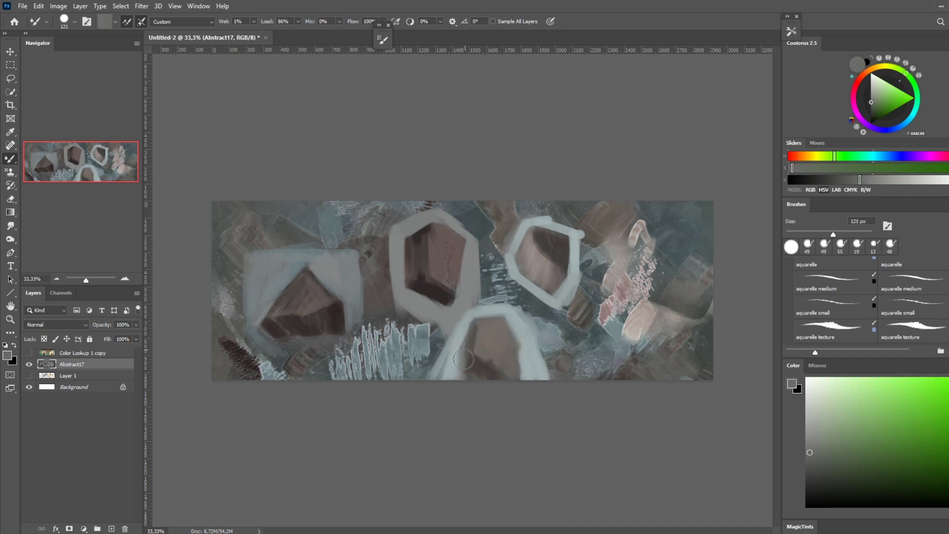
left_click(462, 352, "alt")
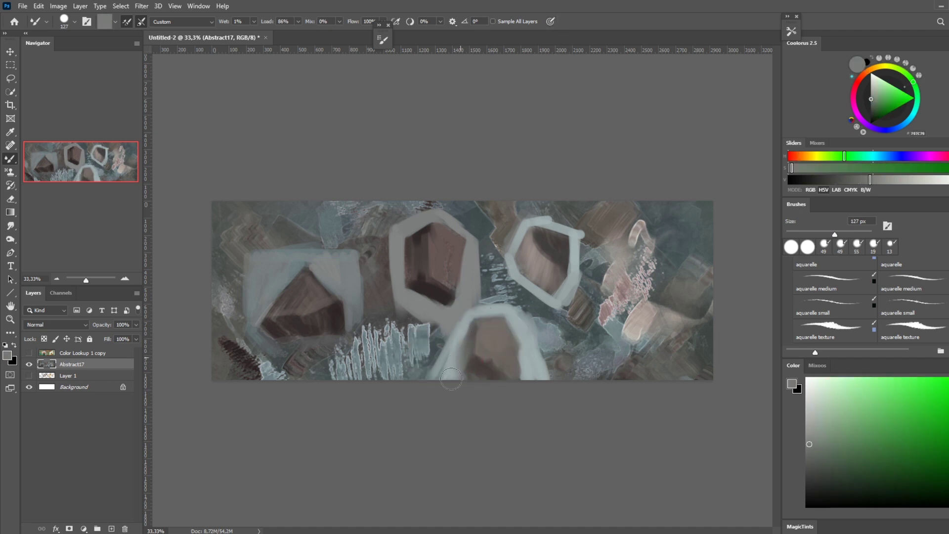
left_click(477, 368, "alt")
left_click(478, 366, "alt")
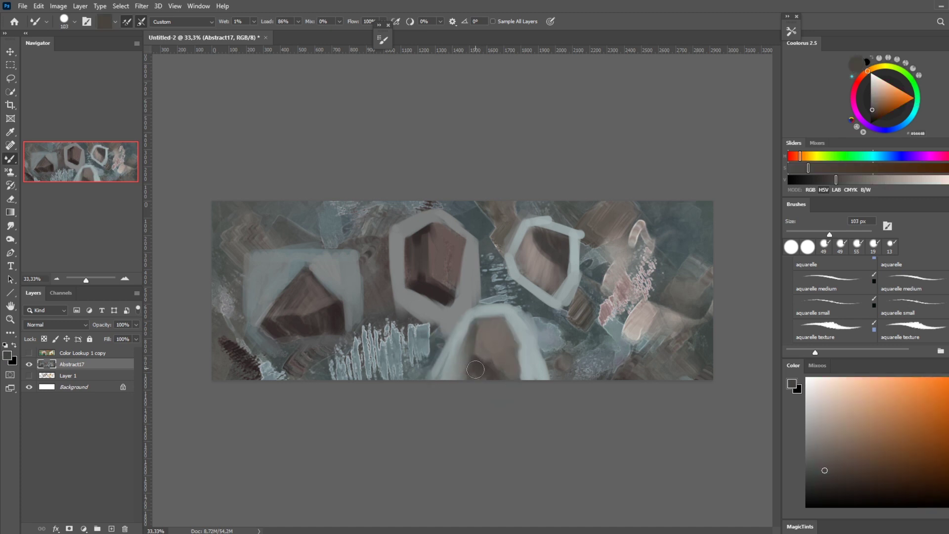
left_click_drag(516, 354, 497, 359)
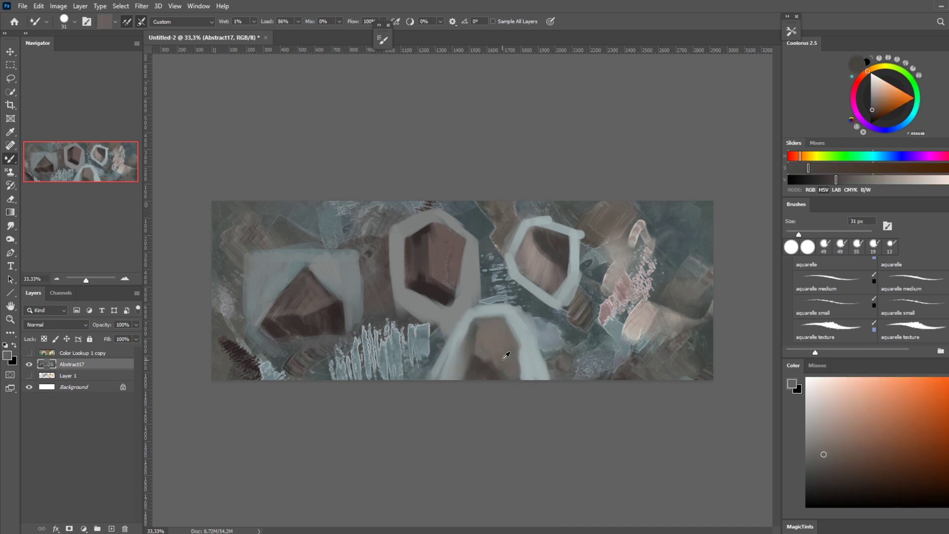
left_click(492, 359, "alt")
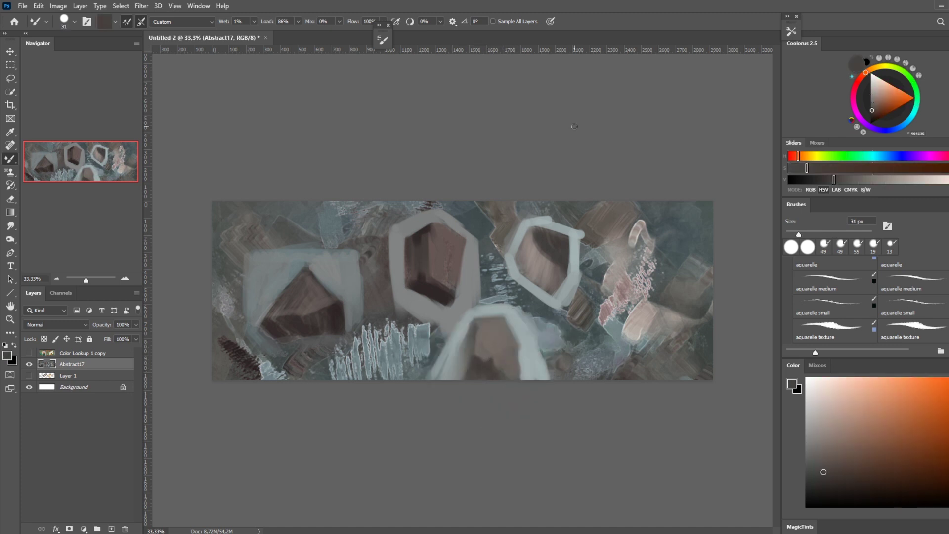
left_click(465, 323, "alt")
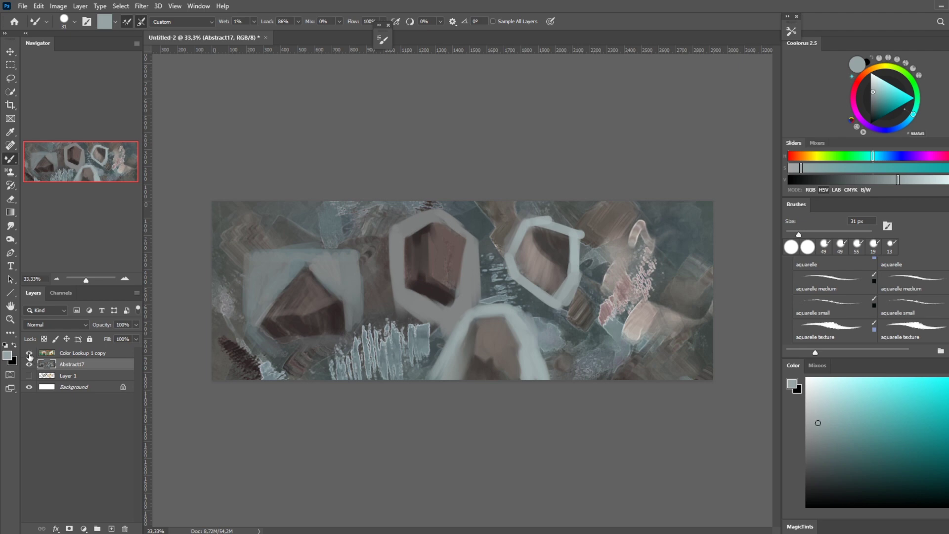
left_click(29, 353)
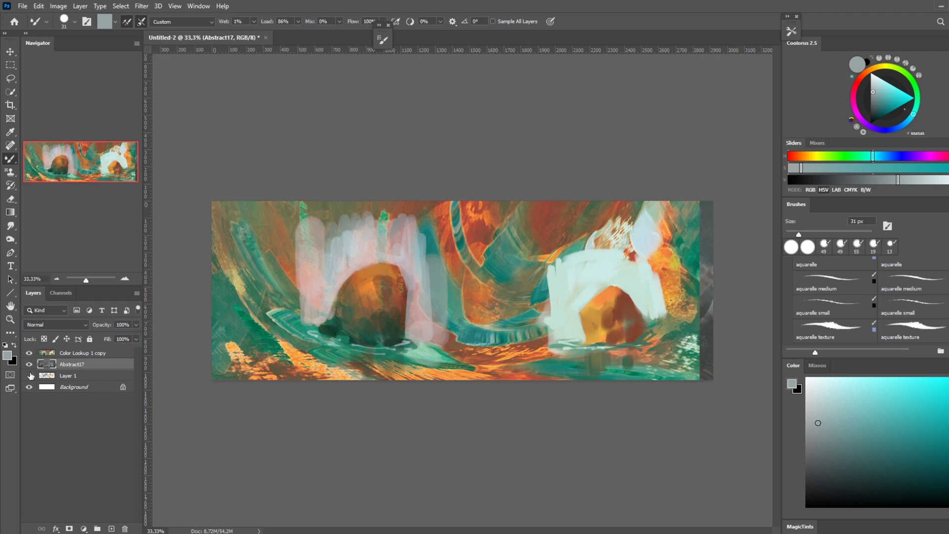
Hide Layer 1 in the Layers panel
left_click(29, 376)
Turn off the Color Lookup 1 copy layer to reveal the muted grey-teal painting
left_click(30, 353)
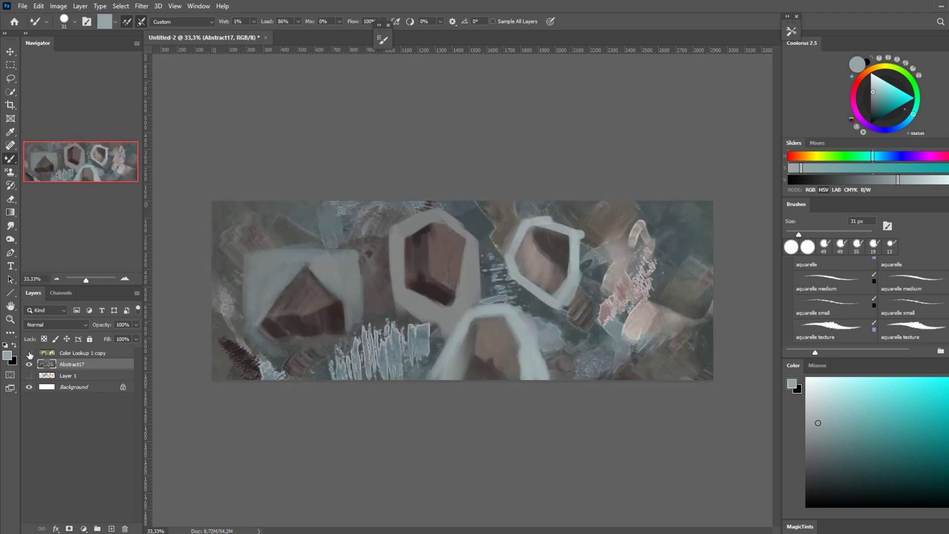